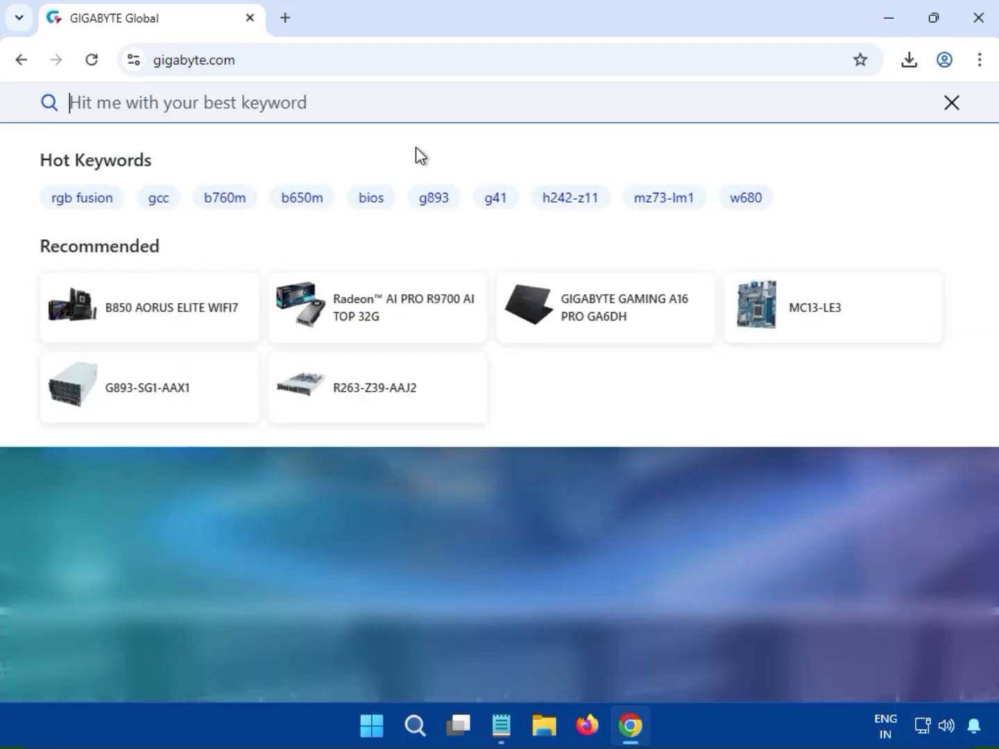
Search the GIGABYTE site for "B760M DS3H DDR4 GEN5" and open the motherboard's page from the Product results
type("B760M DS3H DDR4 GEN5")
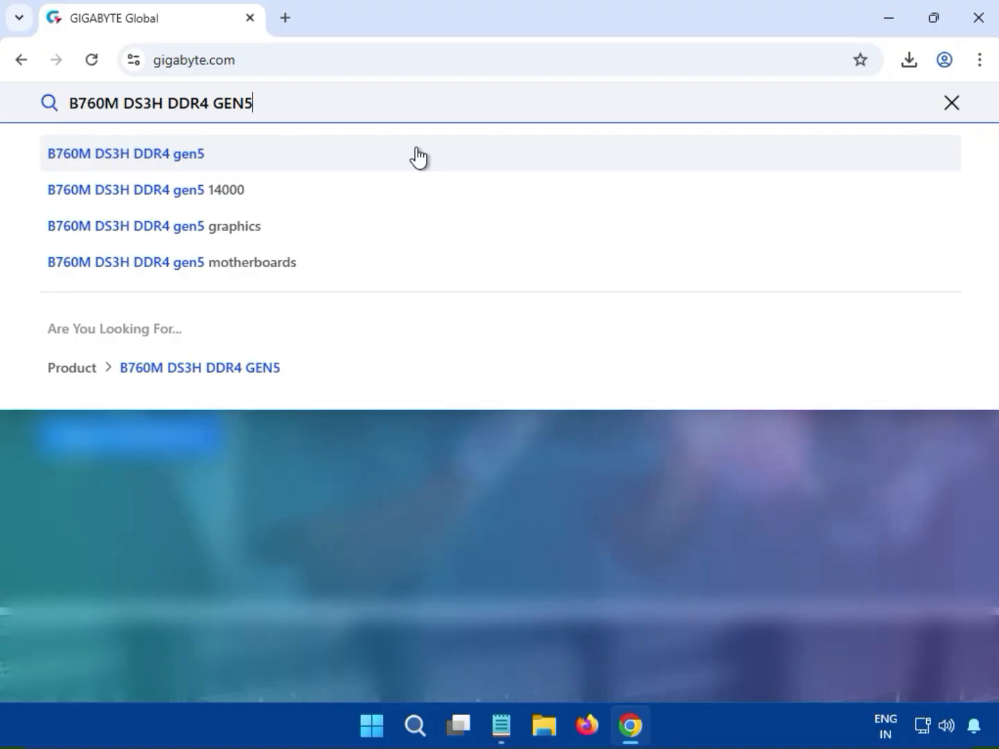
key("Return")
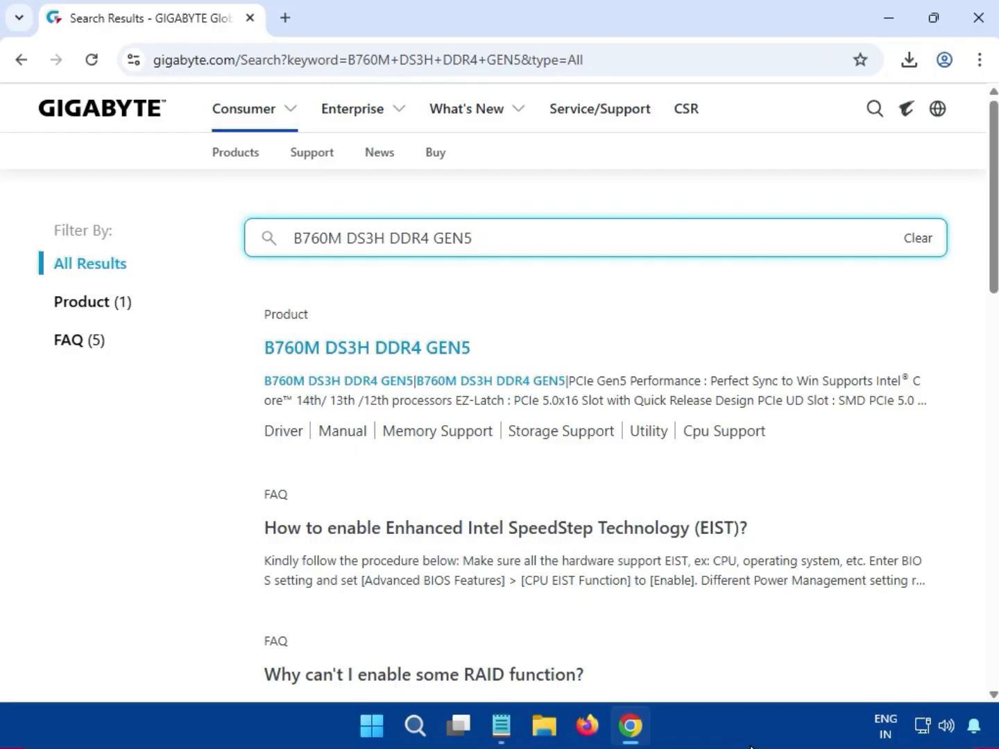
left_click(97, 315)
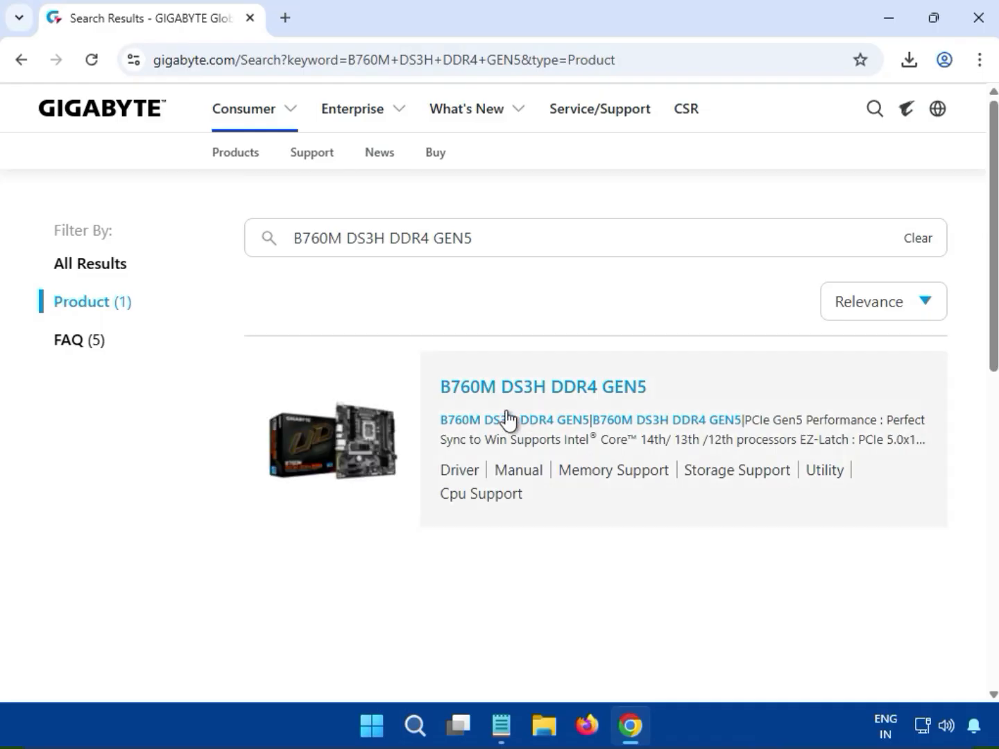
left_click(552, 391)
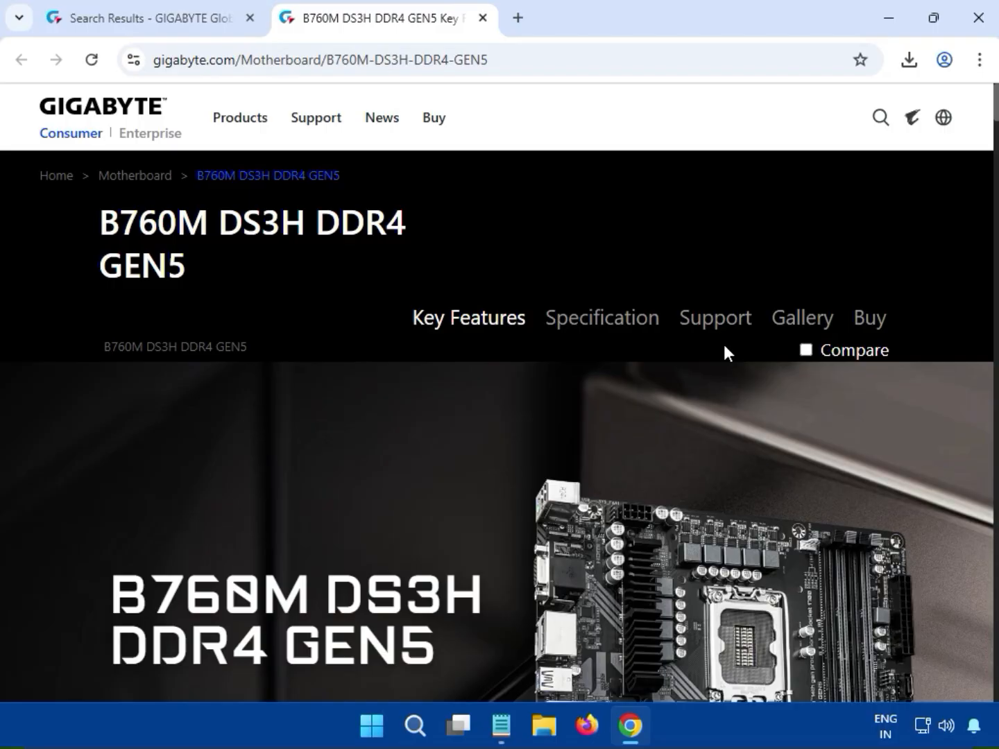
Open the motherboard's Support downloads and start downloading the Realtek HD Audio Driver, version 6.0.9733.1
left_click(721, 339)
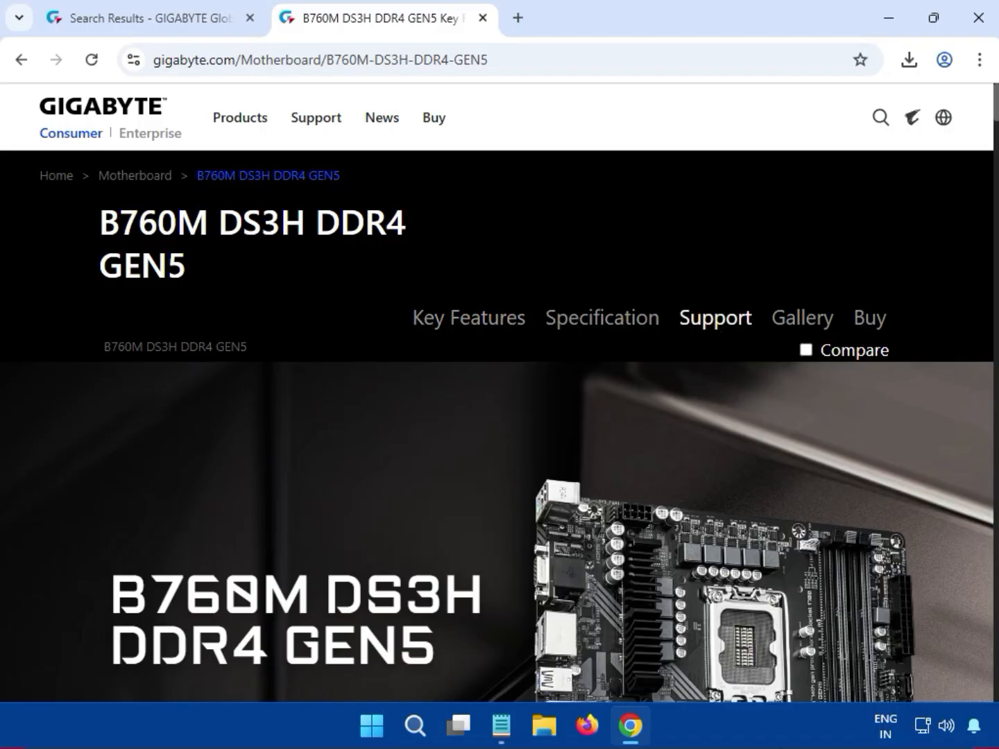
left_click(716, 322)
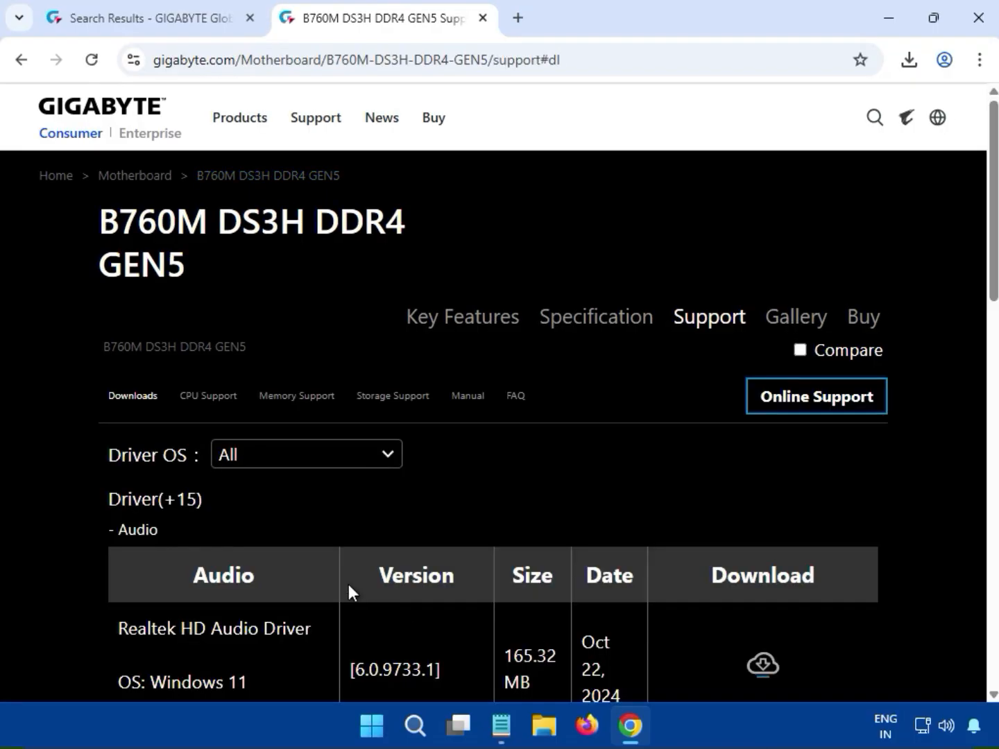
double_click(156, 532)
scroll(391, 539, "down", 1)
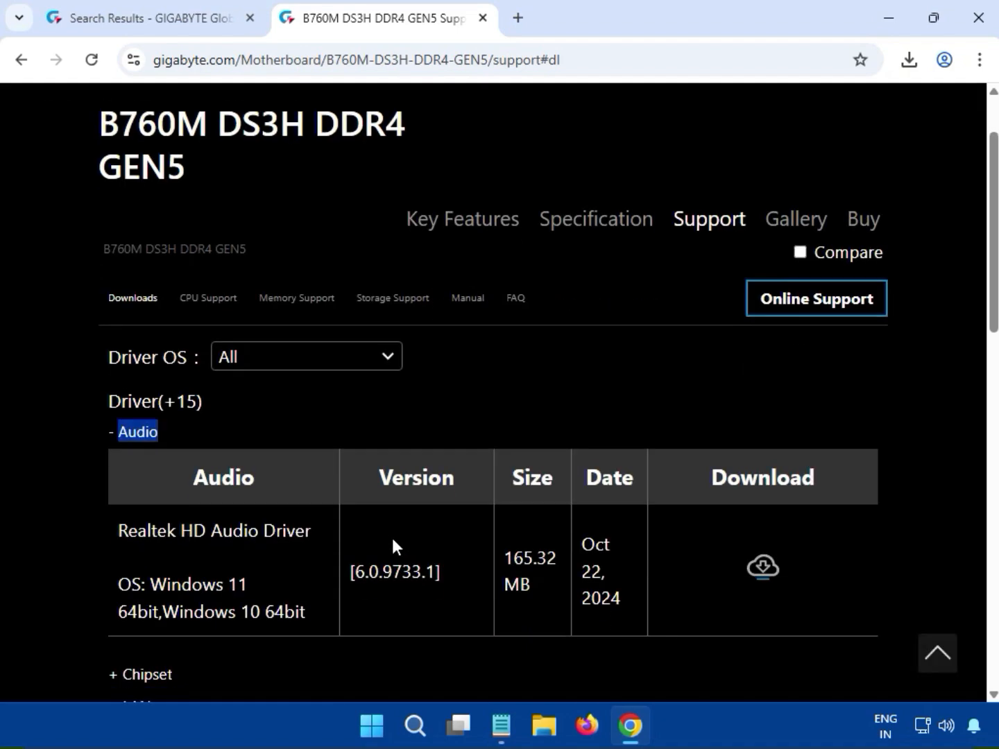
left_click_drag(184, 532, 532, 572)
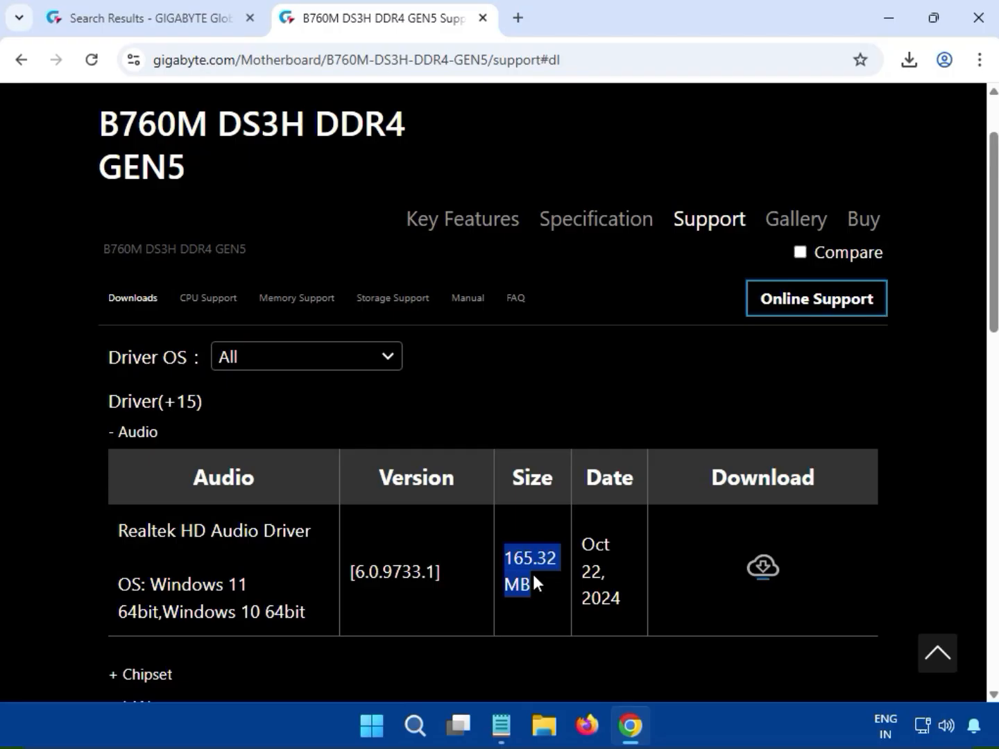
left_click(768, 581)
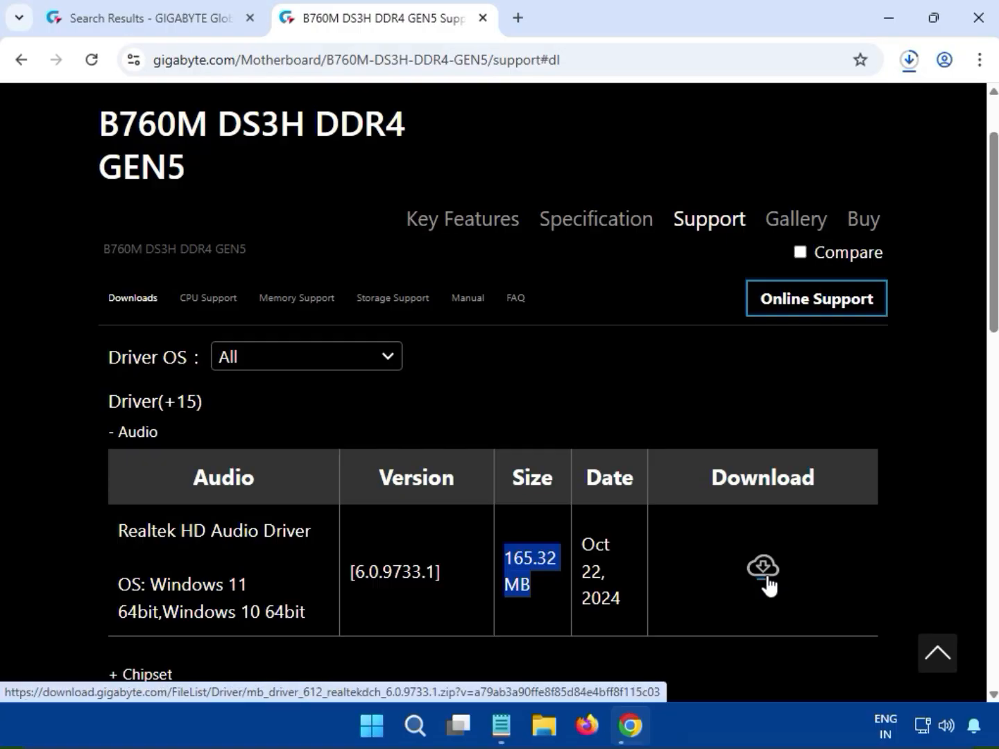
Run the Realtek audio installer from the downloaded mb_driver_612_realtekdch_6.0.9733.1 (7).zip, allow it to make changes, and close the archive
left_click(901, 73)
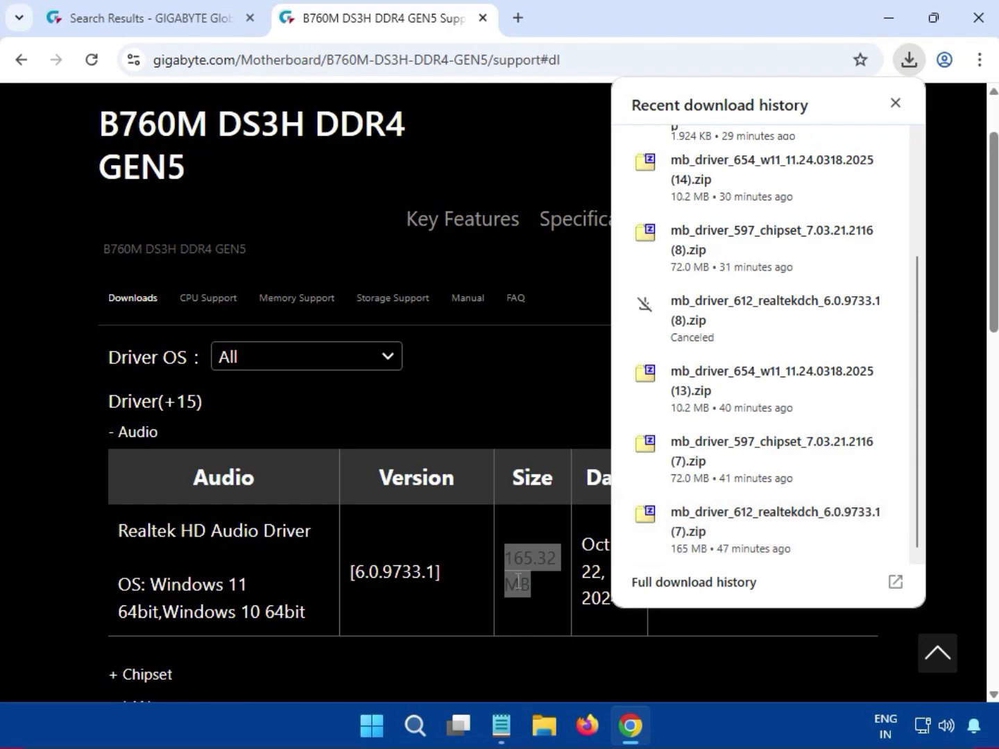
left_click(681, 538)
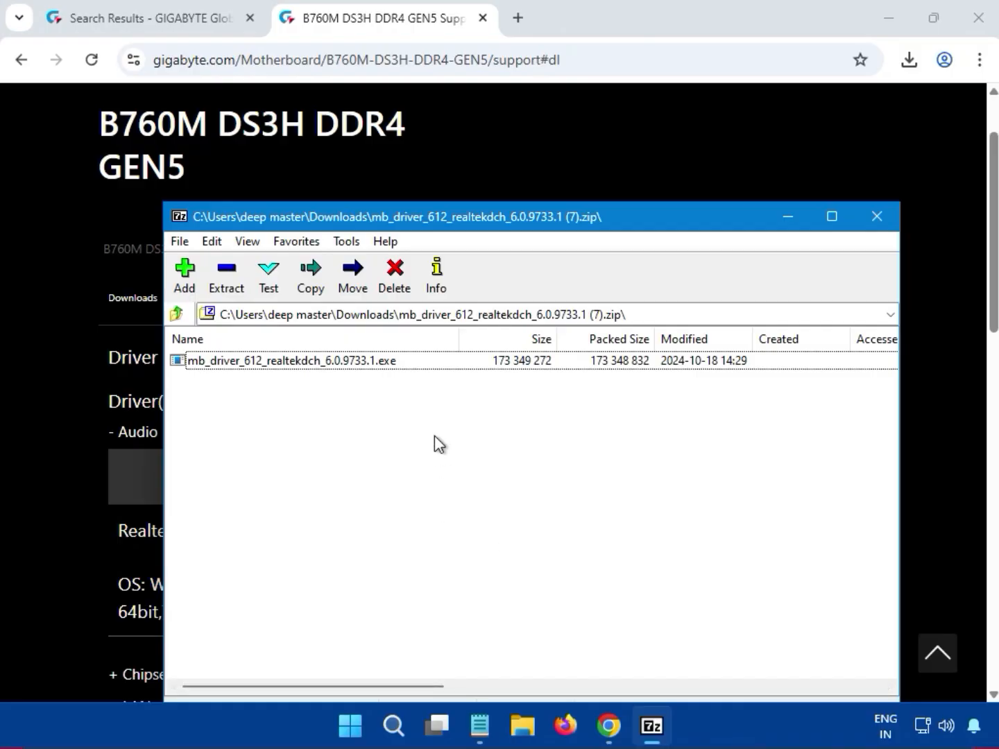
double_click(385, 360)
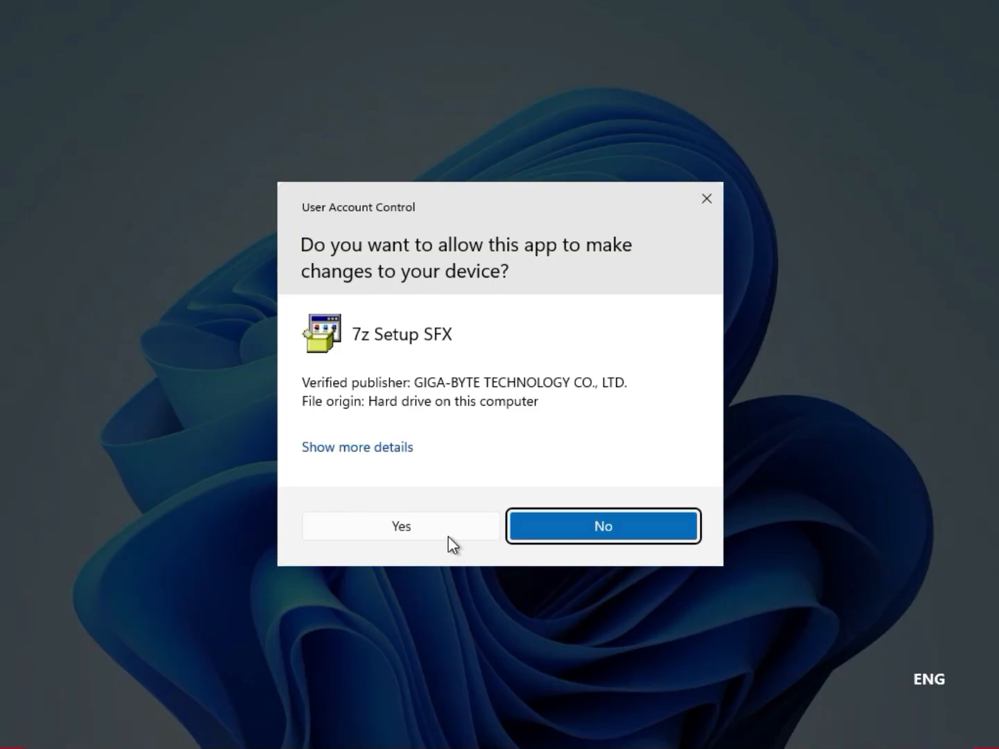
left_click(448, 536)
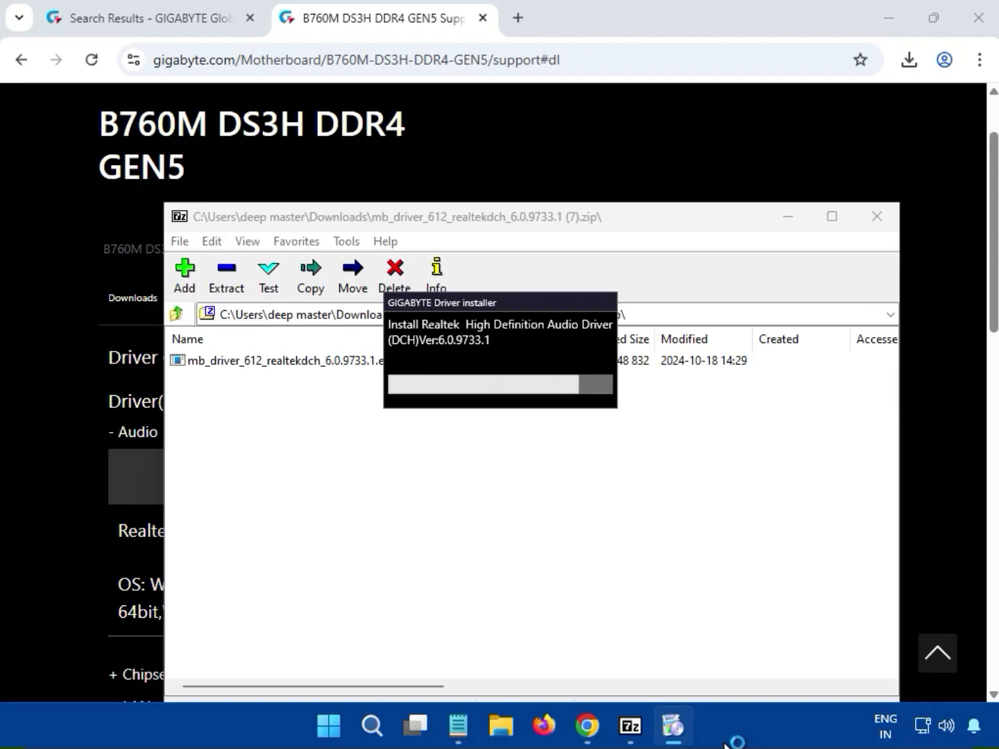
left_click(878, 219)
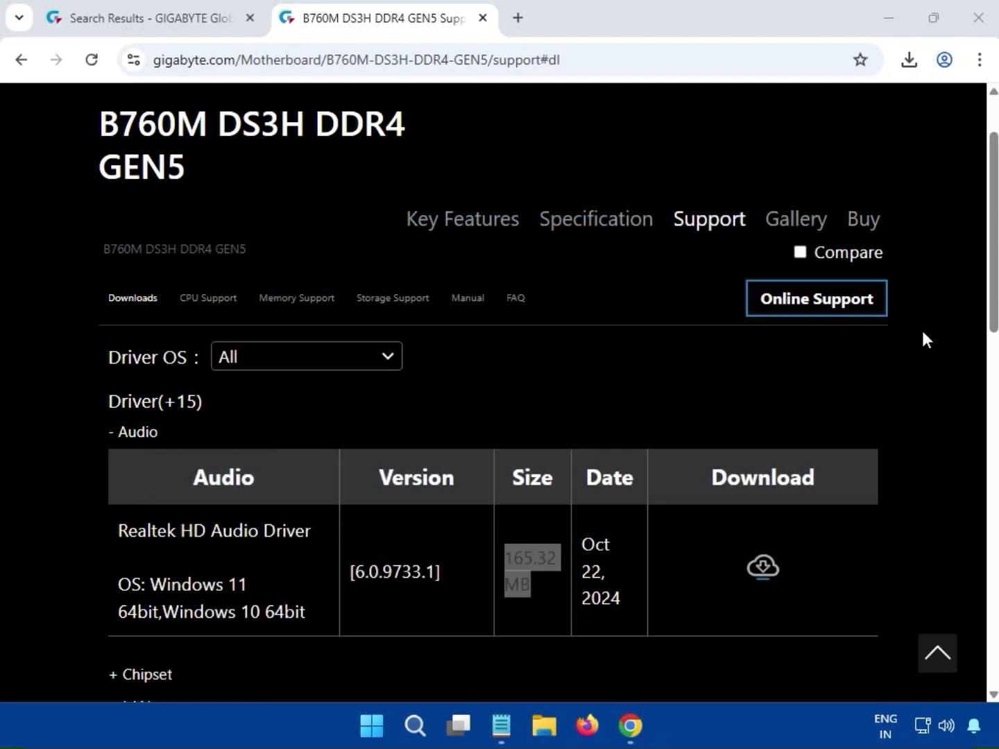
Expand the Chipset driver category and filter the driver list by a specific operating system
scroll(881, 441, "down", 6)
scroll(881, 441, "up", 2)
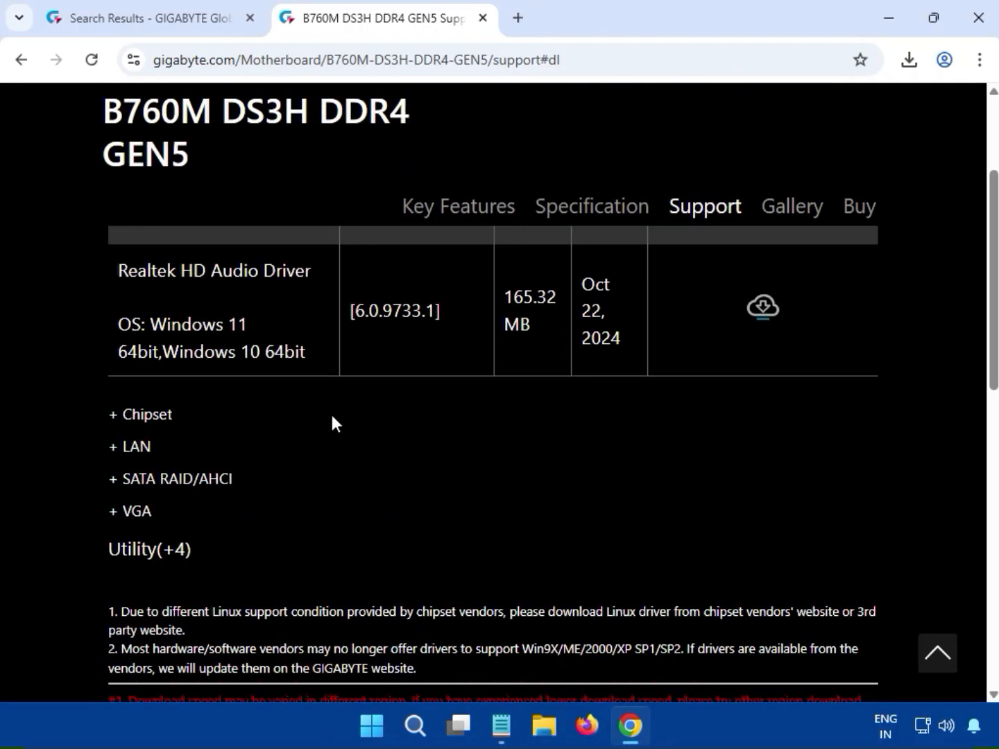
left_click_drag(188, 415, 127, 421)
left_click(128, 422)
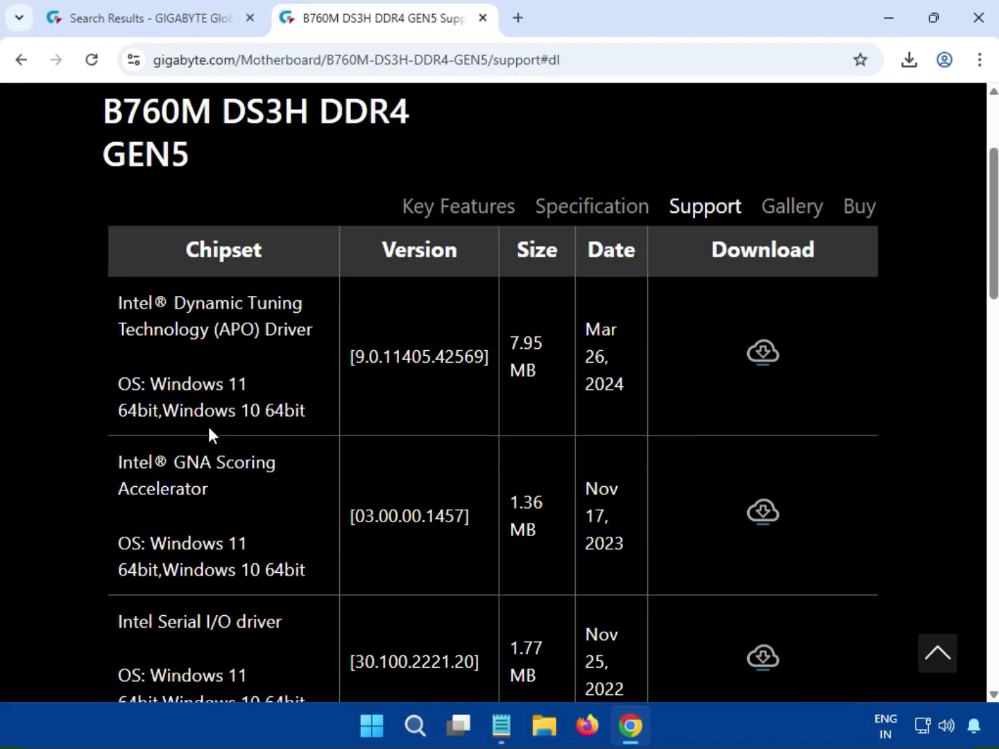
scroll(209, 430, "up", 5)
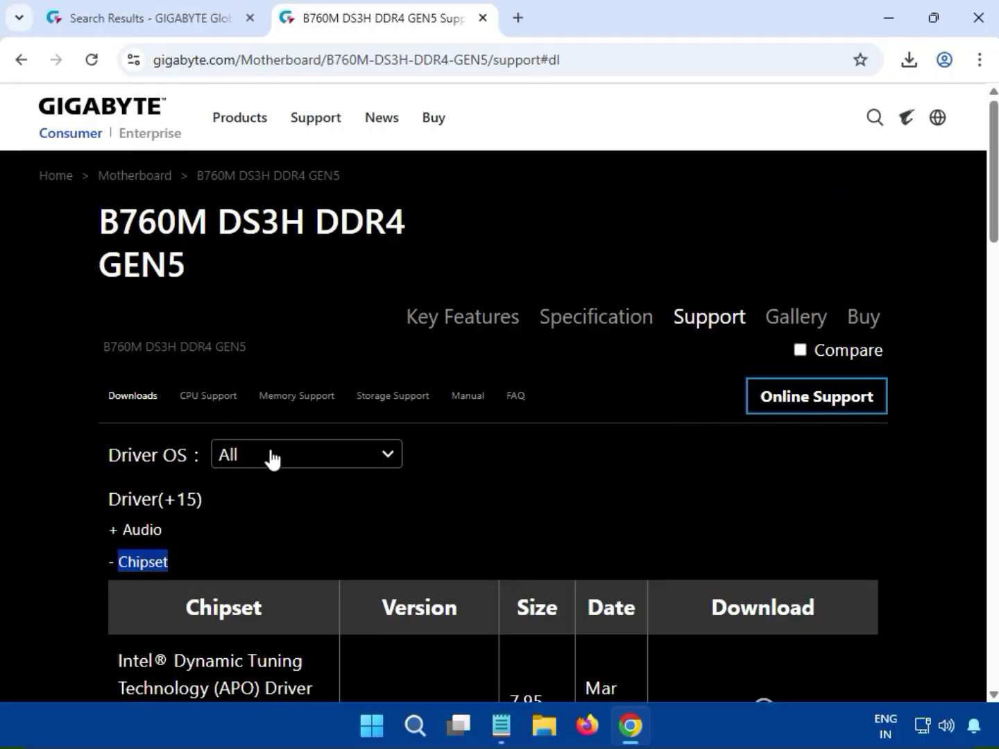
left_click(276, 459)
left_click(279, 480)
Download the Intel INF installation package, version 10.1.19199.8340, from the Chipset drivers
scroll(302, 486, "down", 5)
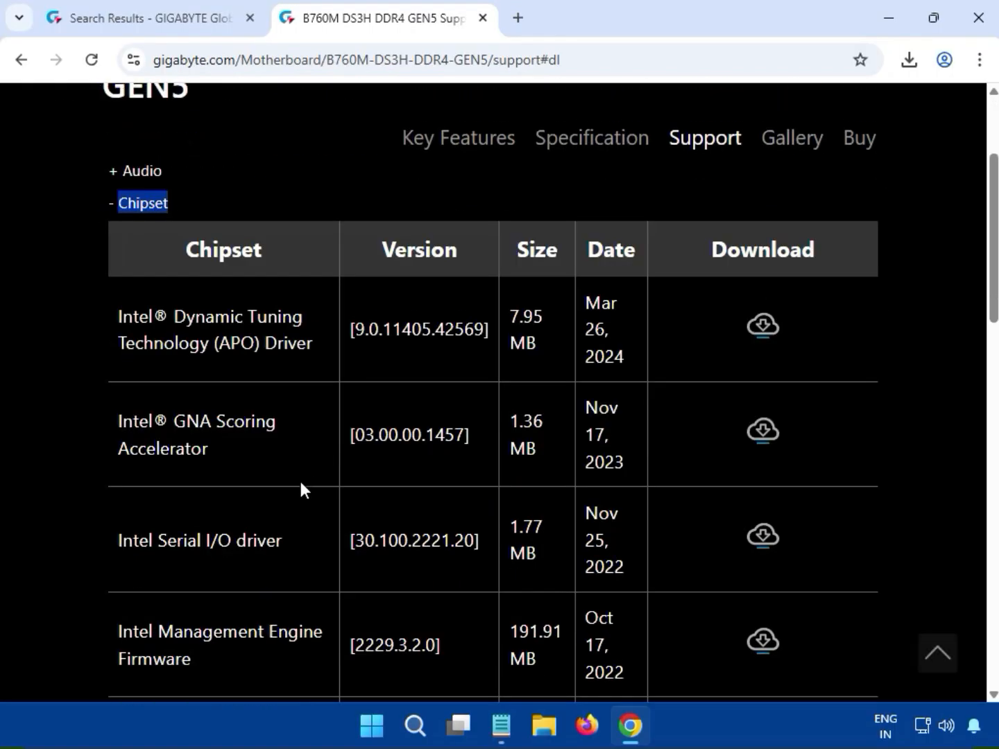
scroll(231, 475, "up", 1)
scroll(231, 474, "down", 3)
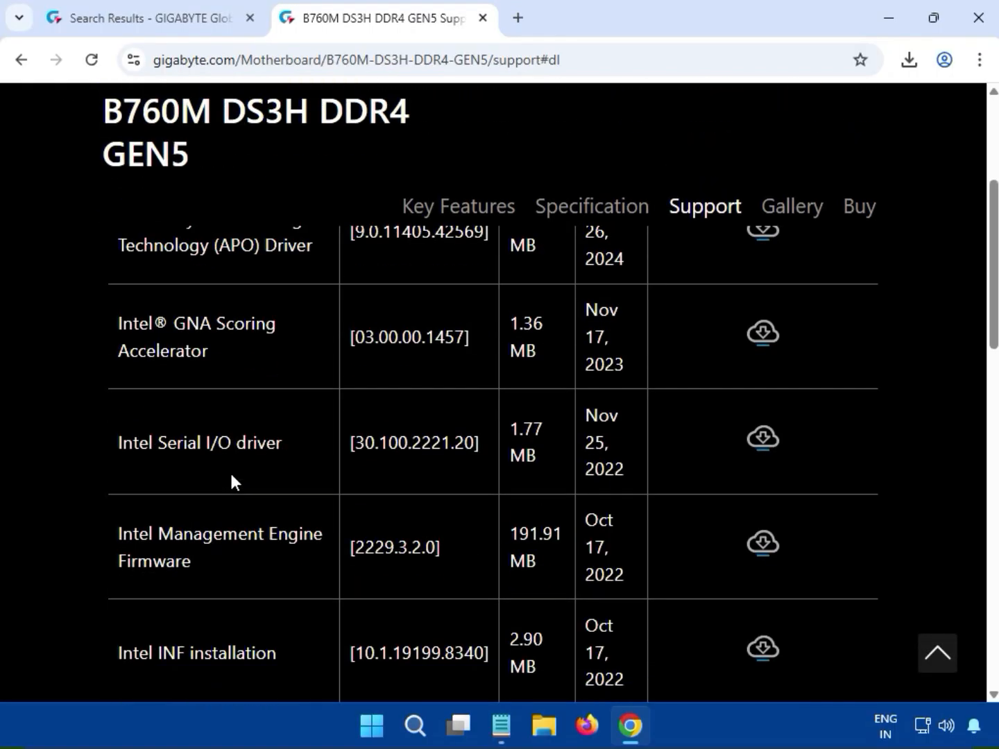
scroll(231, 474, "down", 1)
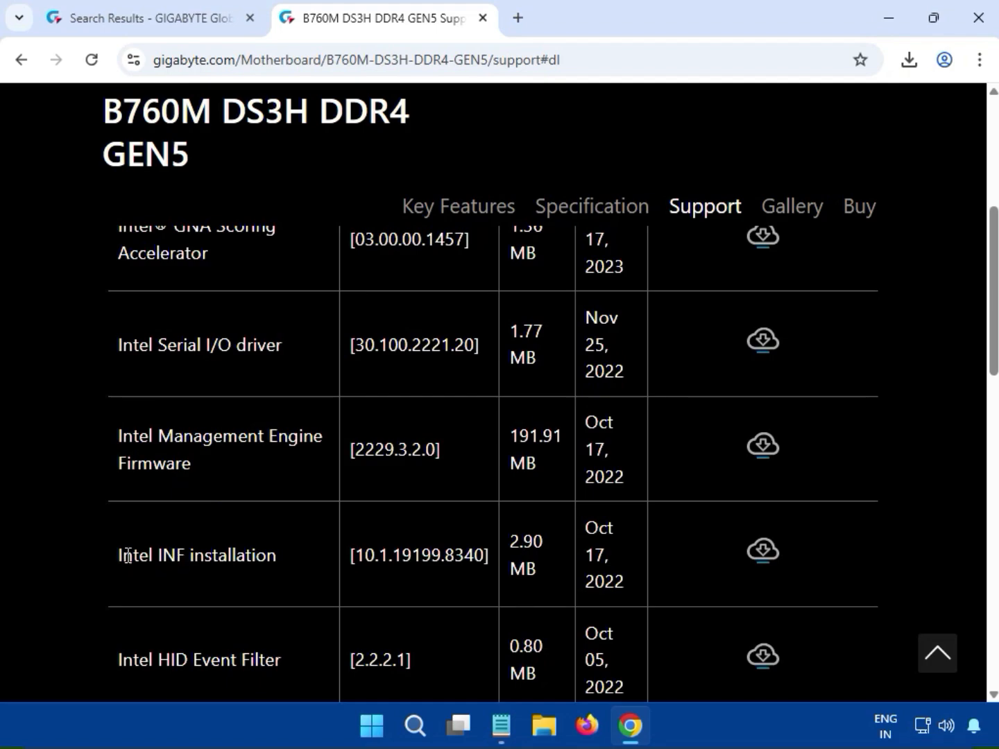
left_click_drag(129, 555, 250, 555)
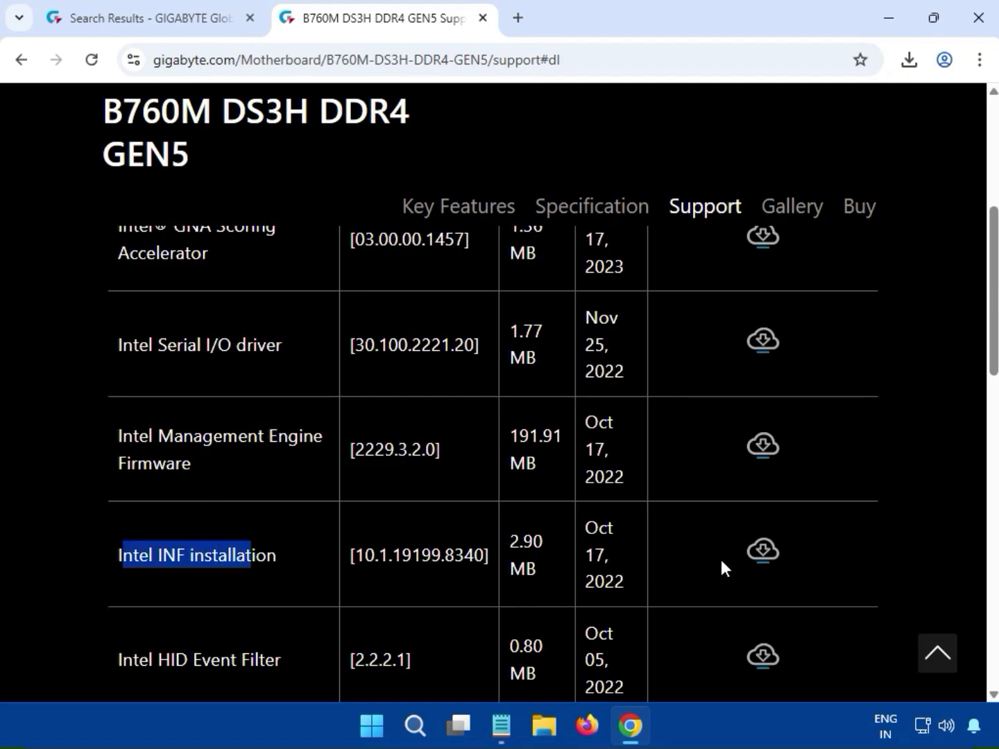
left_click(758, 555)
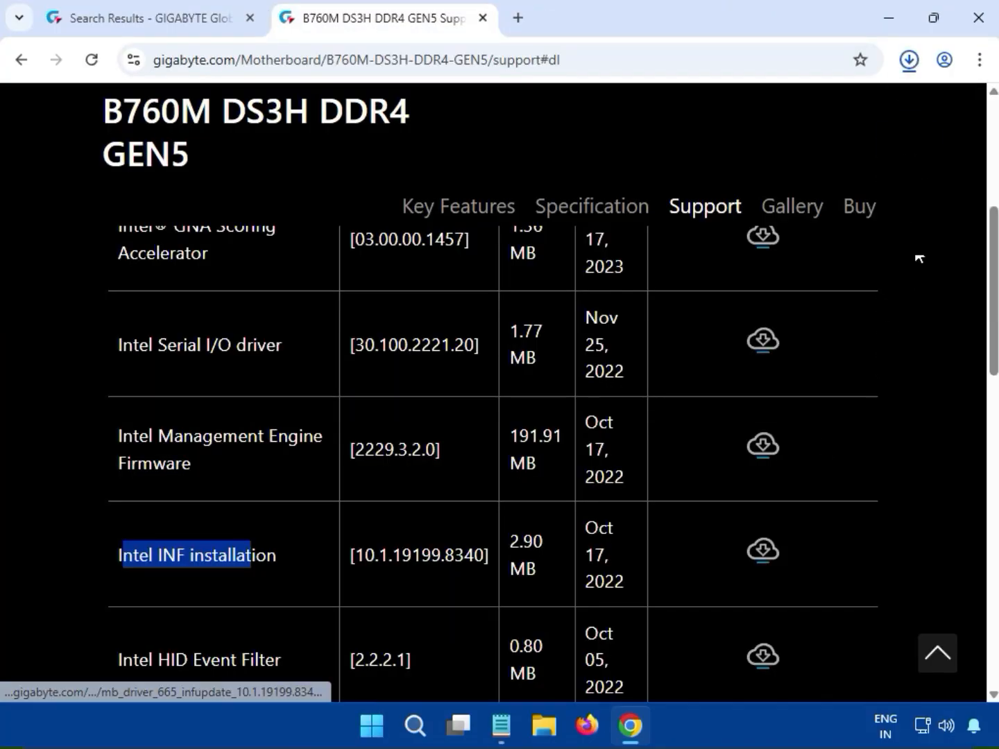
Run the installer from the downloaded mb_driver_665_infupdate_10.1.19199.8340 (2).zip, allow it to make changes, and close the archive
left_click(908, 61)
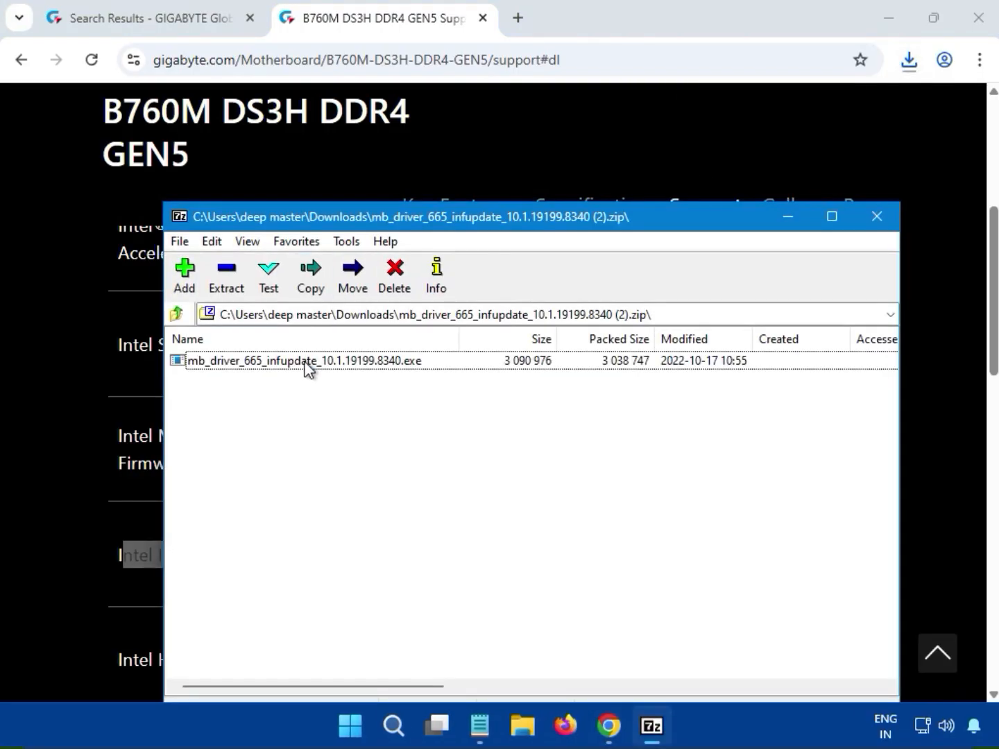
double_click(304, 361)
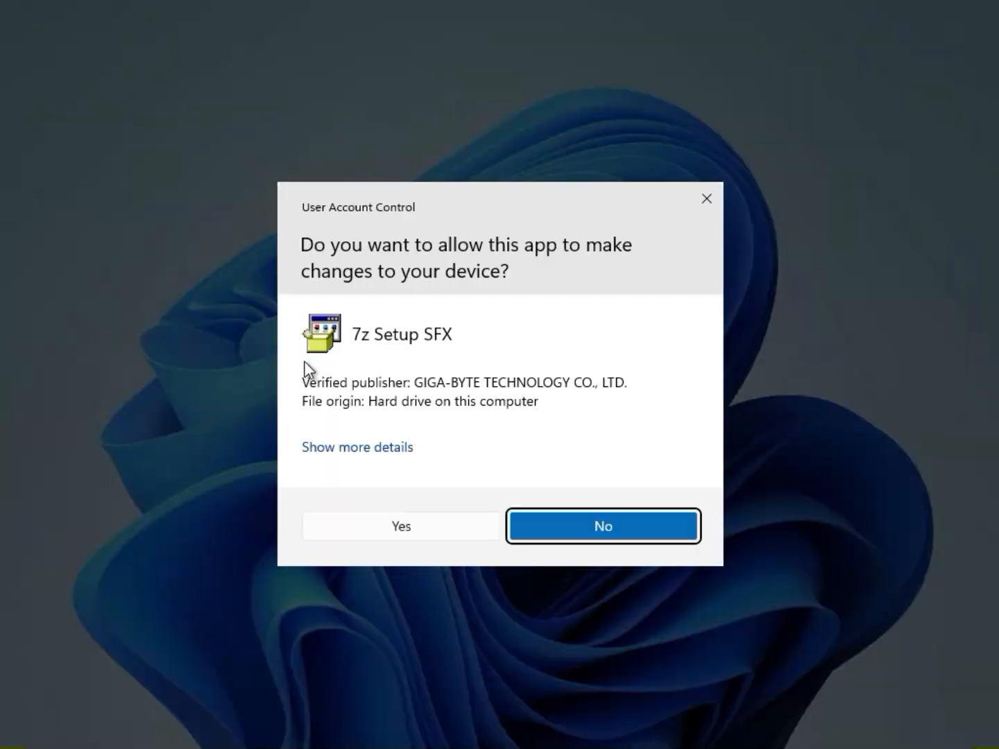
left_click(394, 526)
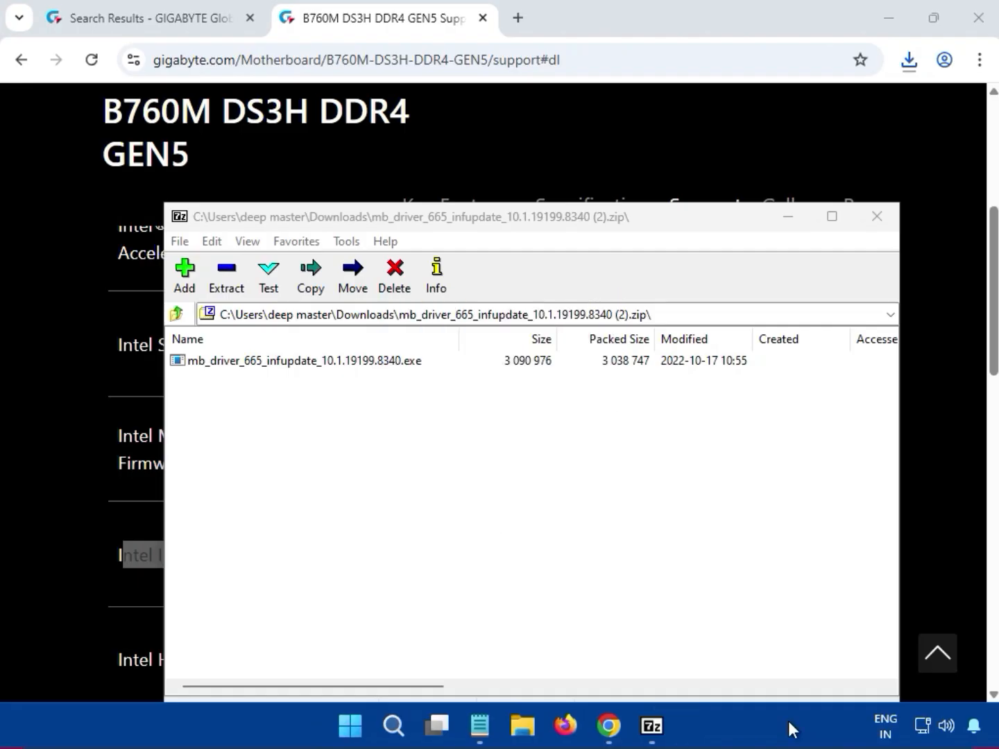
left_click(884, 218)
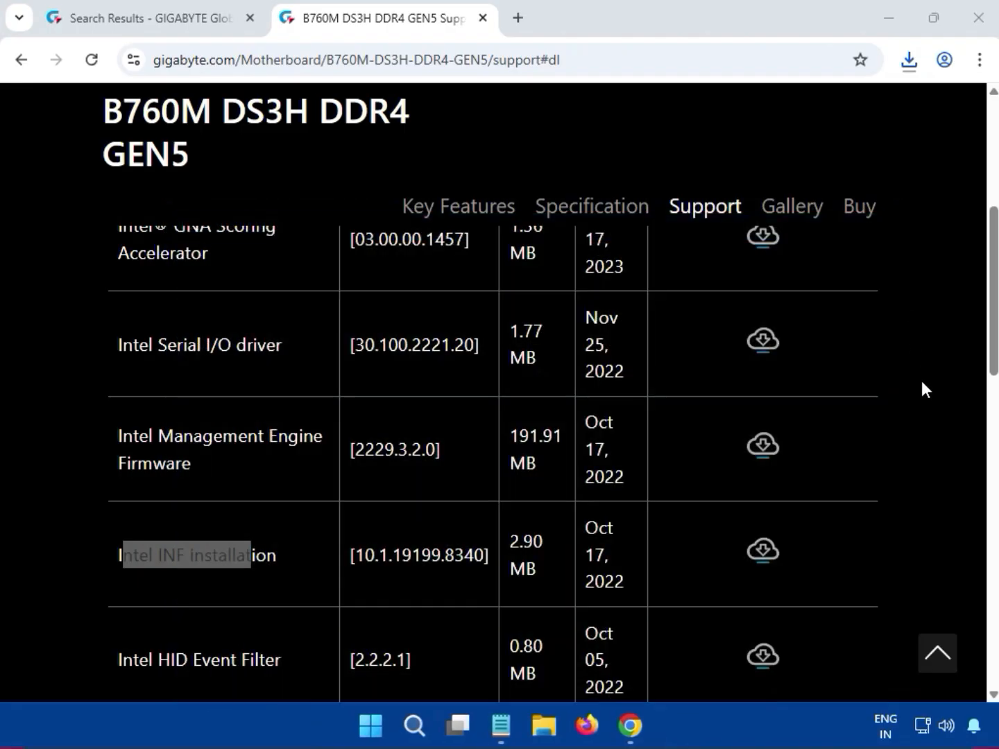
Expand the LAN driver category and download the Realtek LAN Driver, version 11.24.0318.2025
left_click(918, 402)
scroll(915, 444, "down", 4)
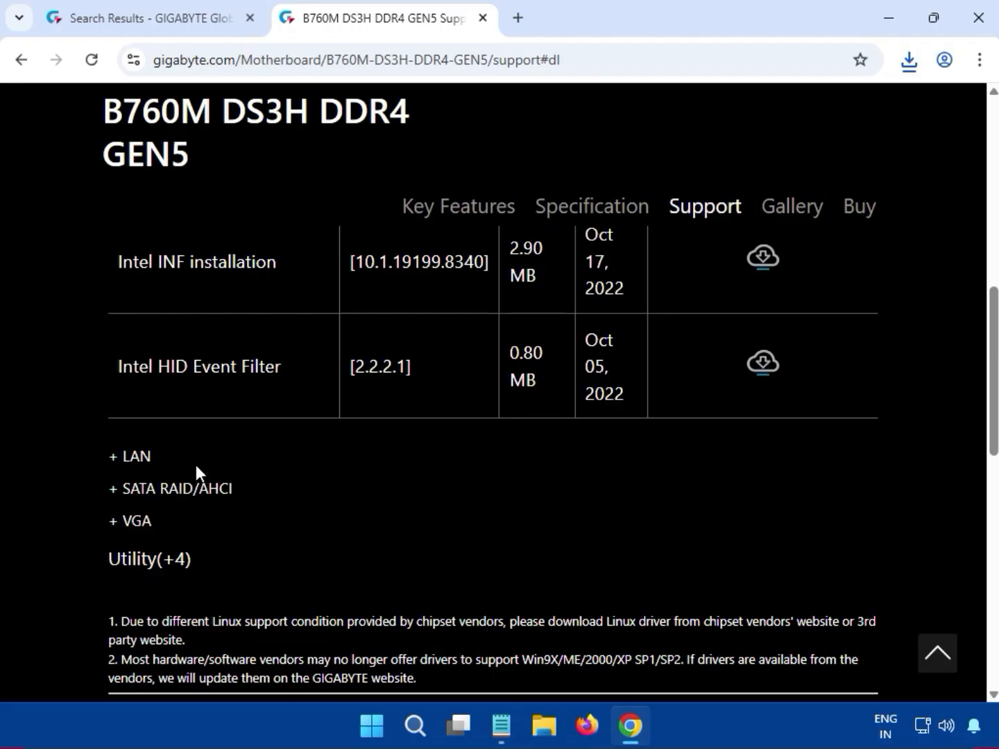
left_click_drag(197, 465, 284, 444)
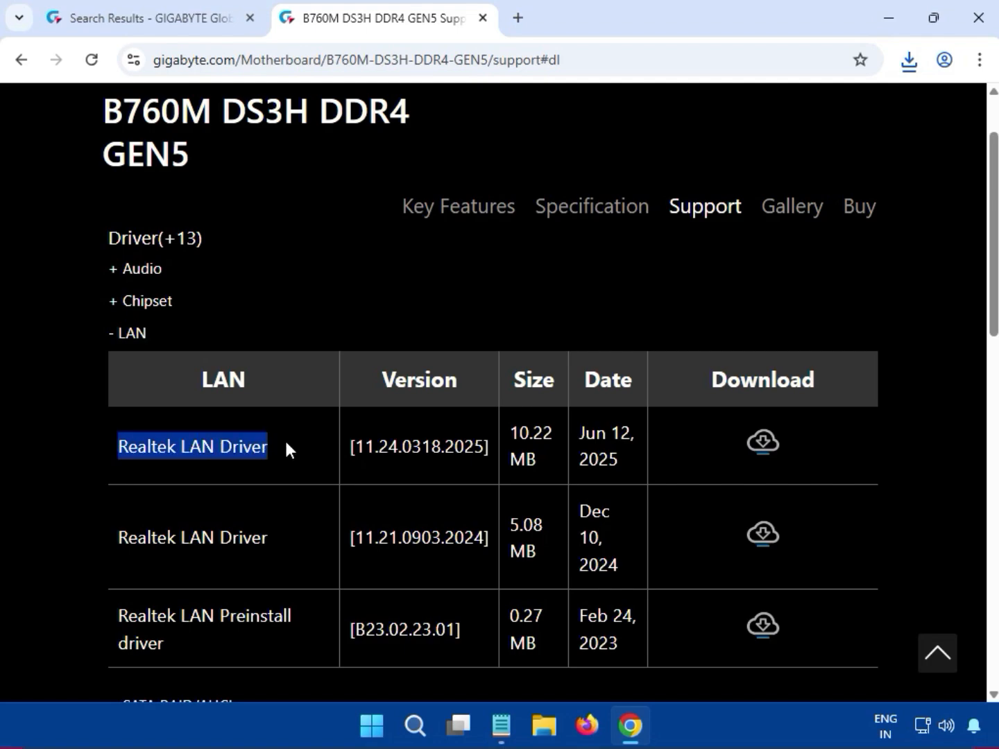
left_click(764, 447)
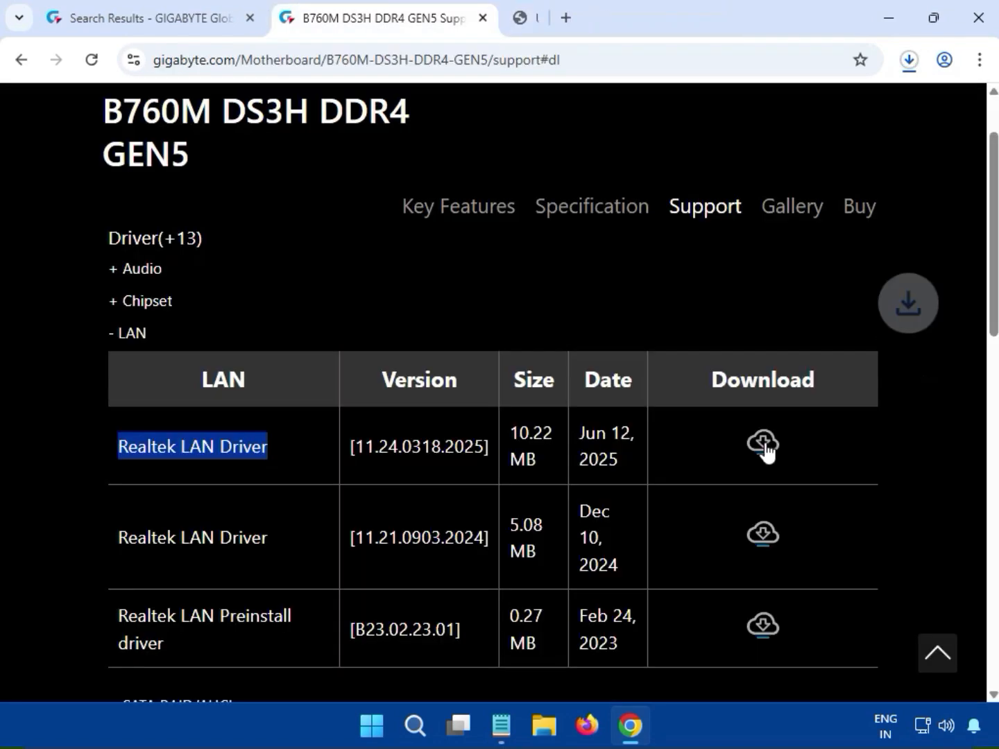
Run the Realtek LAN installer from the downloaded mb_driver_654_w11_11.24.0318.2025 (15).zip and allow it to make changes
left_click(907, 61)
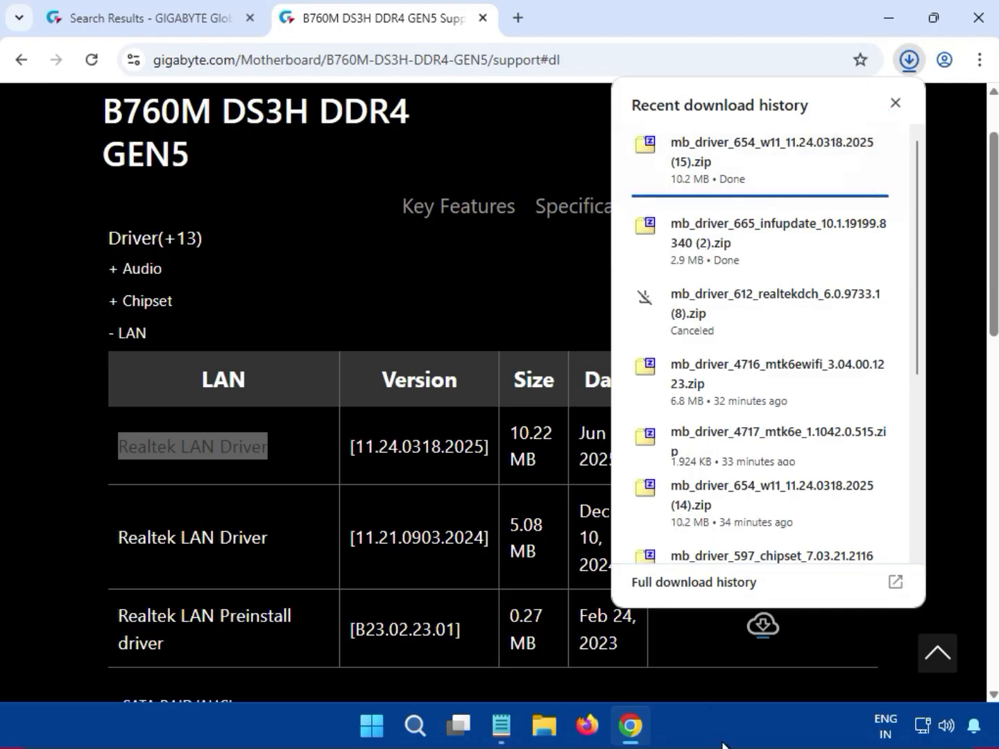
key("Escape")
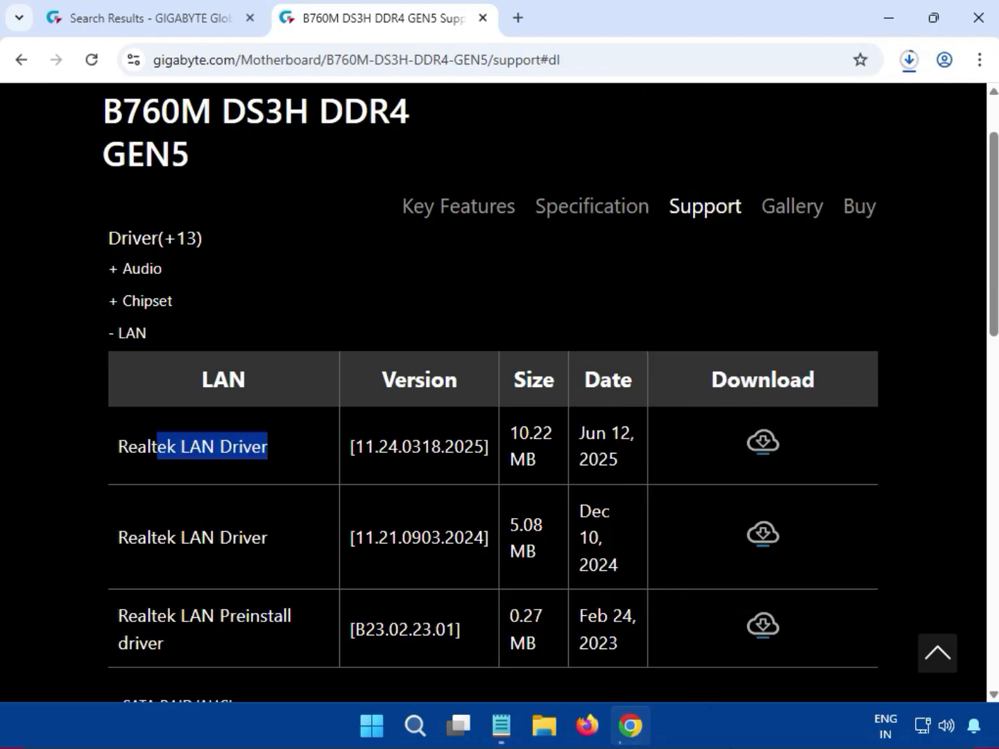
left_click(908, 72)
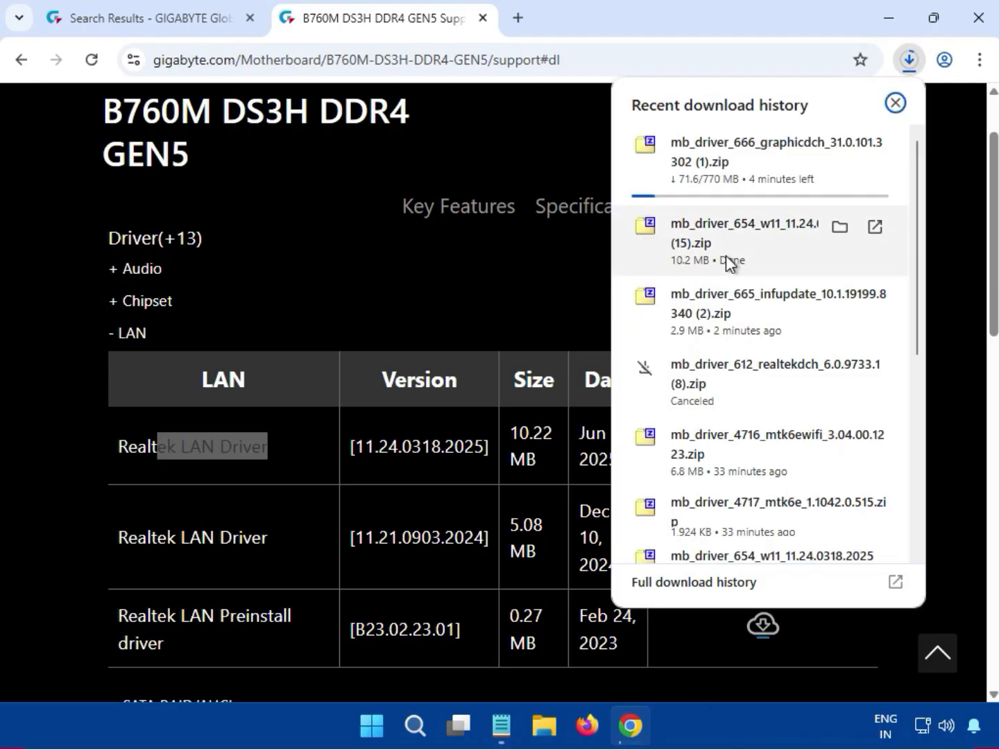
left_click(719, 253)
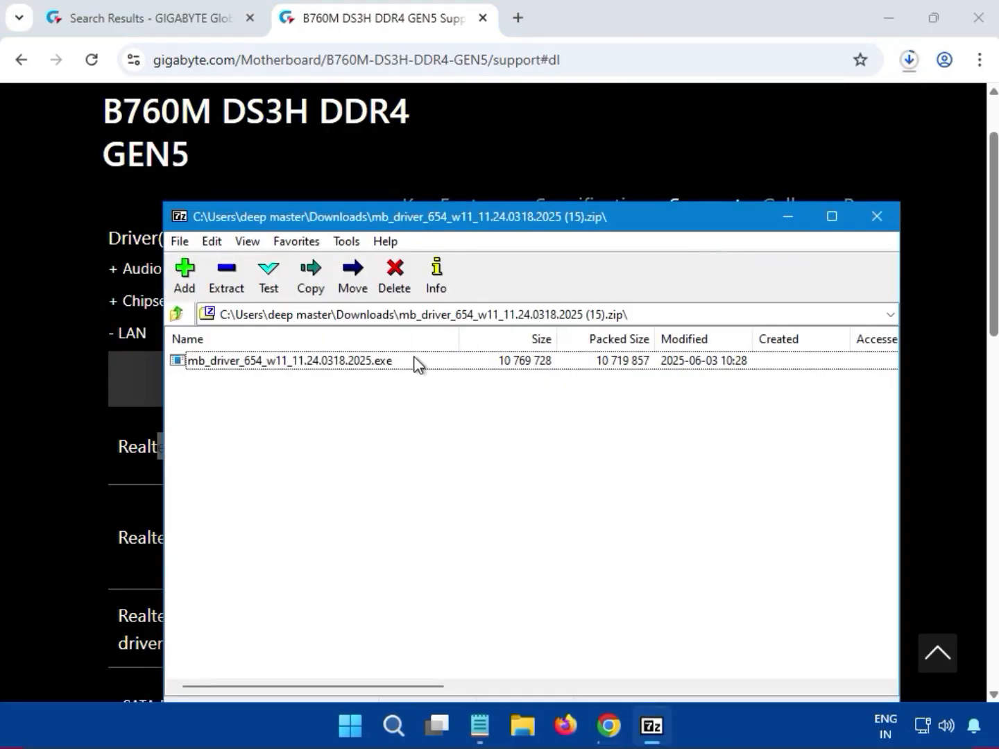
double_click(417, 363)
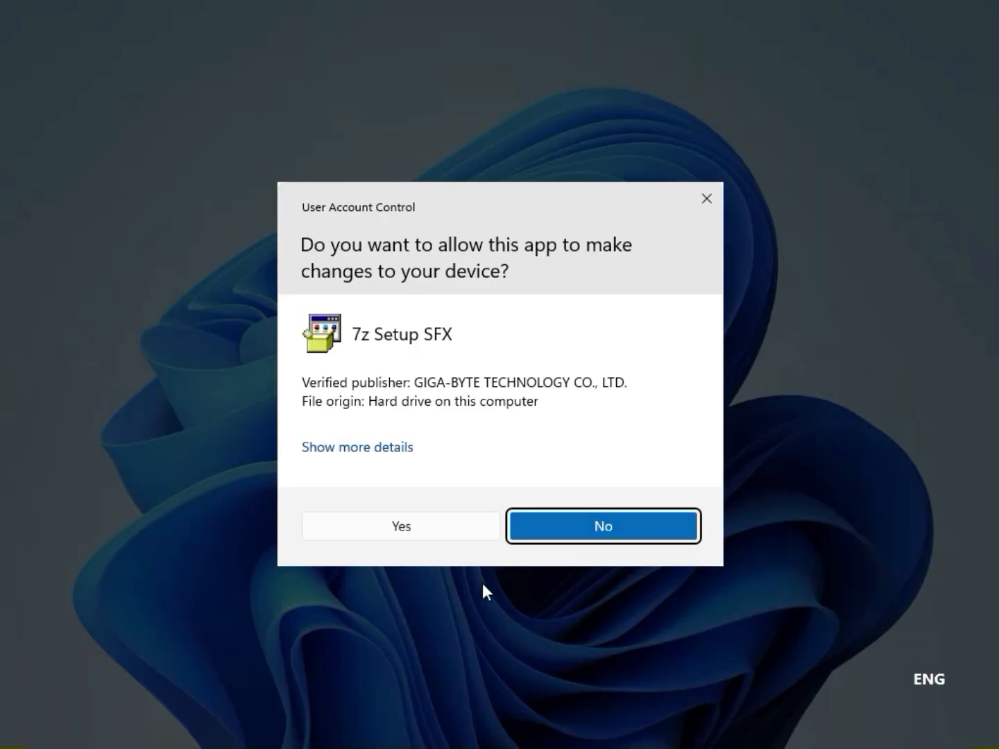
left_click(448, 529)
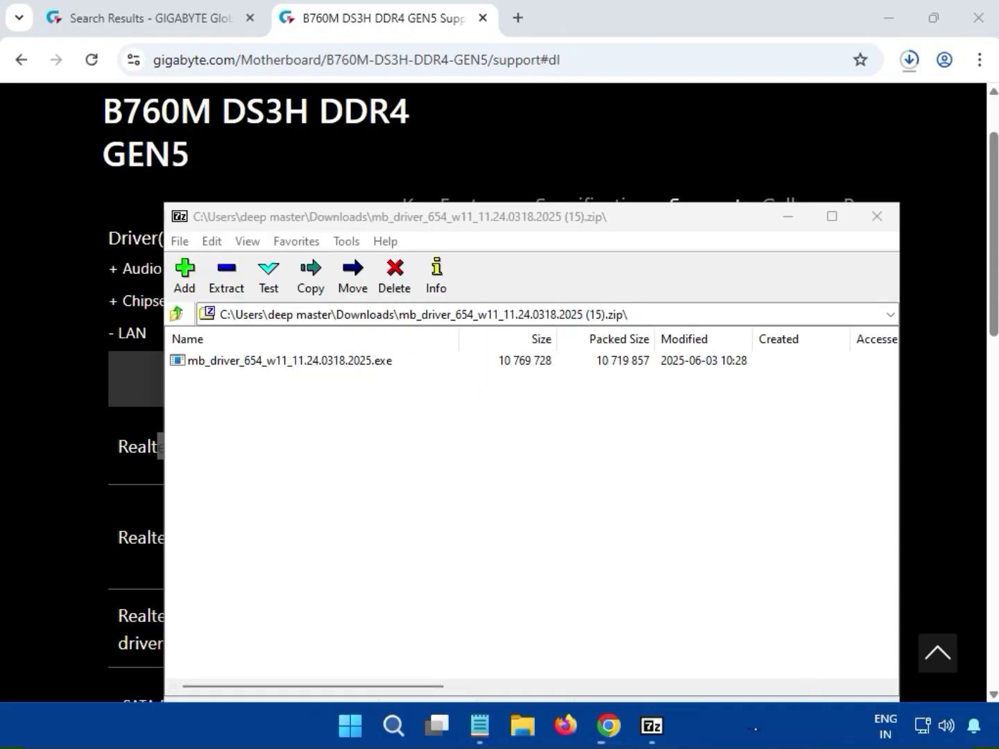
Close the LAN driver archive and expand the VGA driver category on the support page
left_click(894, 226)
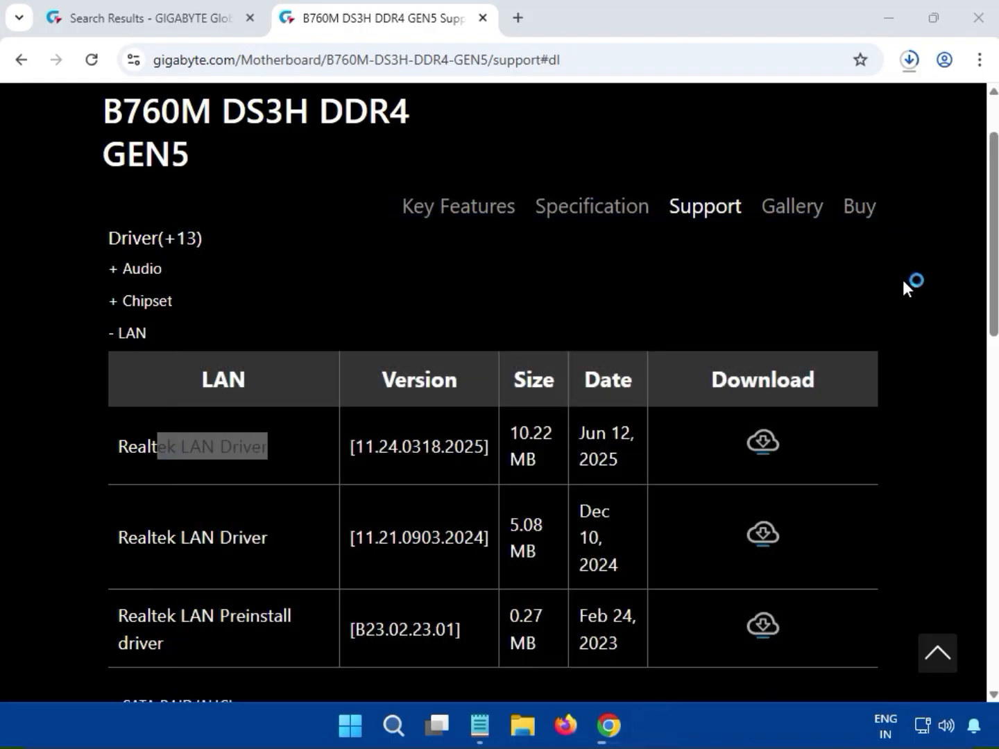
scroll(904, 467, "down", 4)
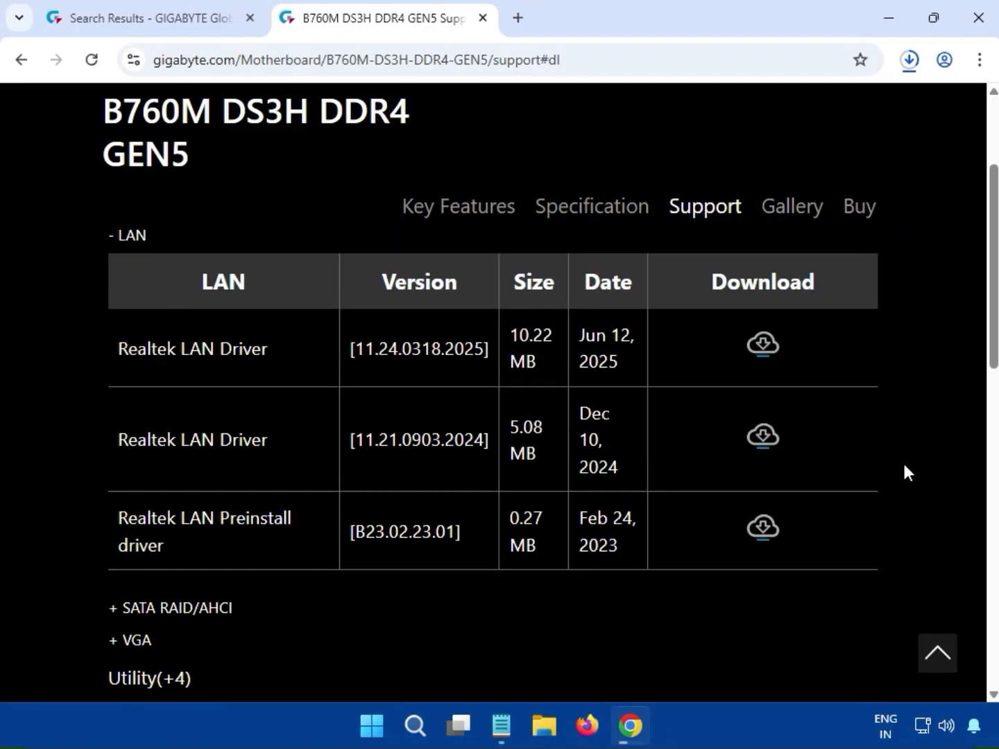
scroll(915, 496, "up", 4)
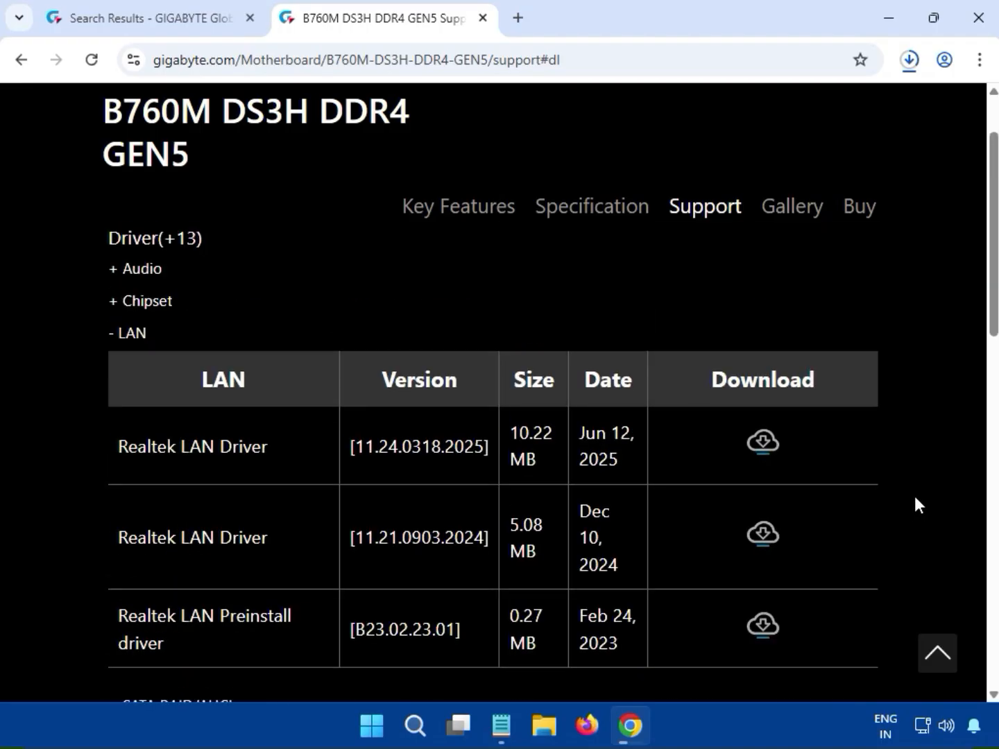
scroll(915, 496, "up", 3)
scroll(916, 498, "down", 8)
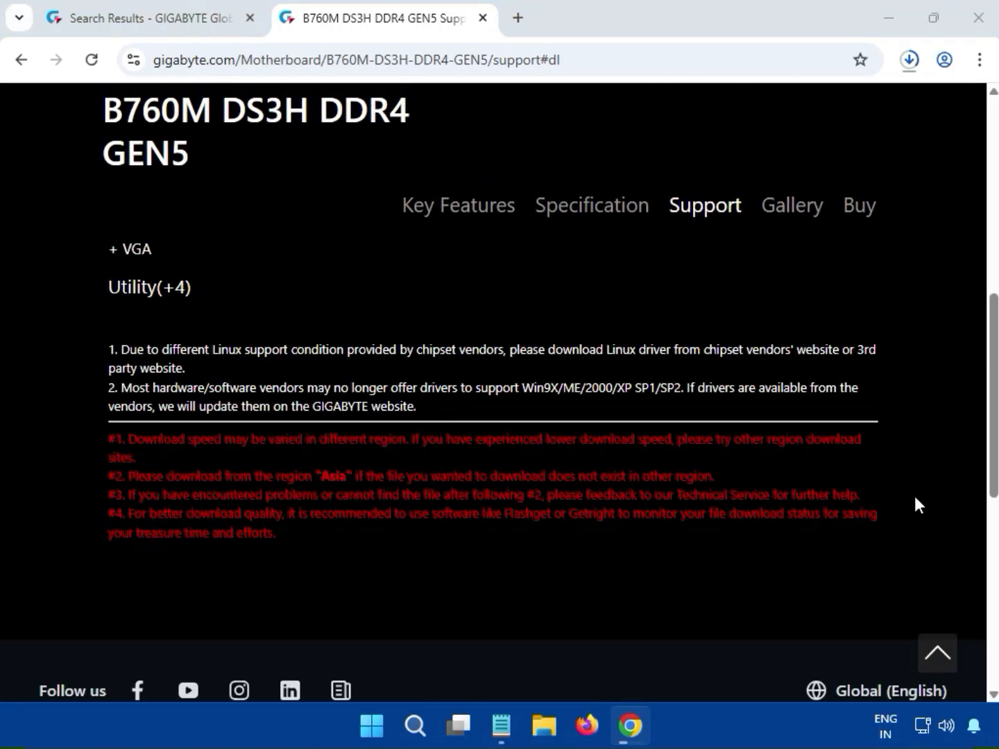
scroll(914, 497, "up", 3)
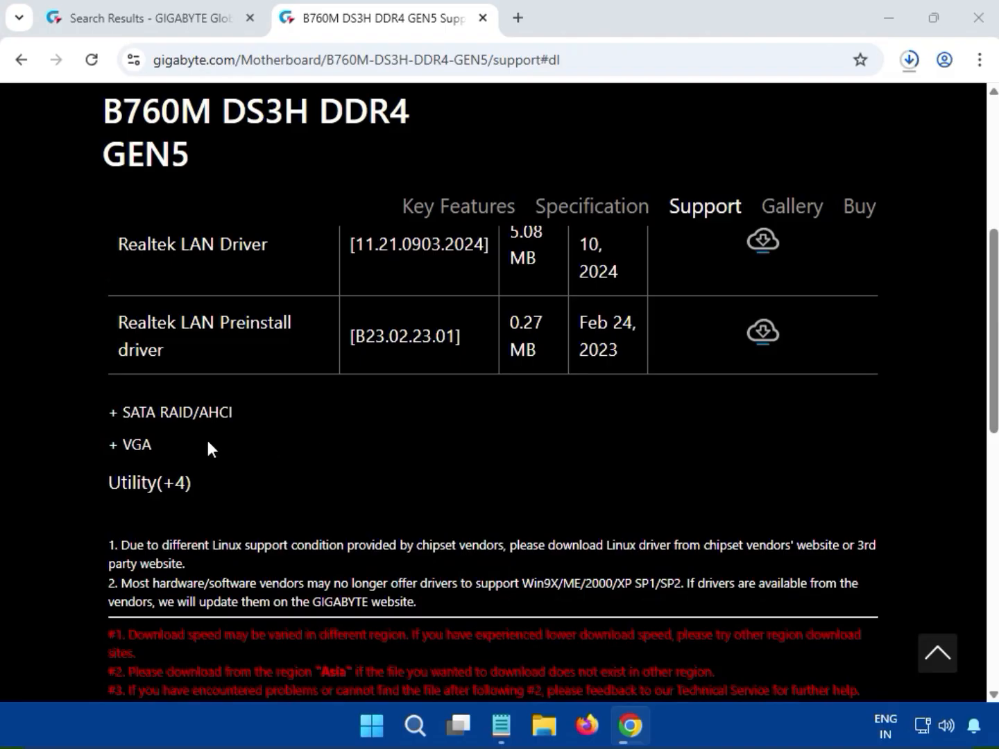
left_click_drag(154, 446, 119, 445)
left_click(116, 444)
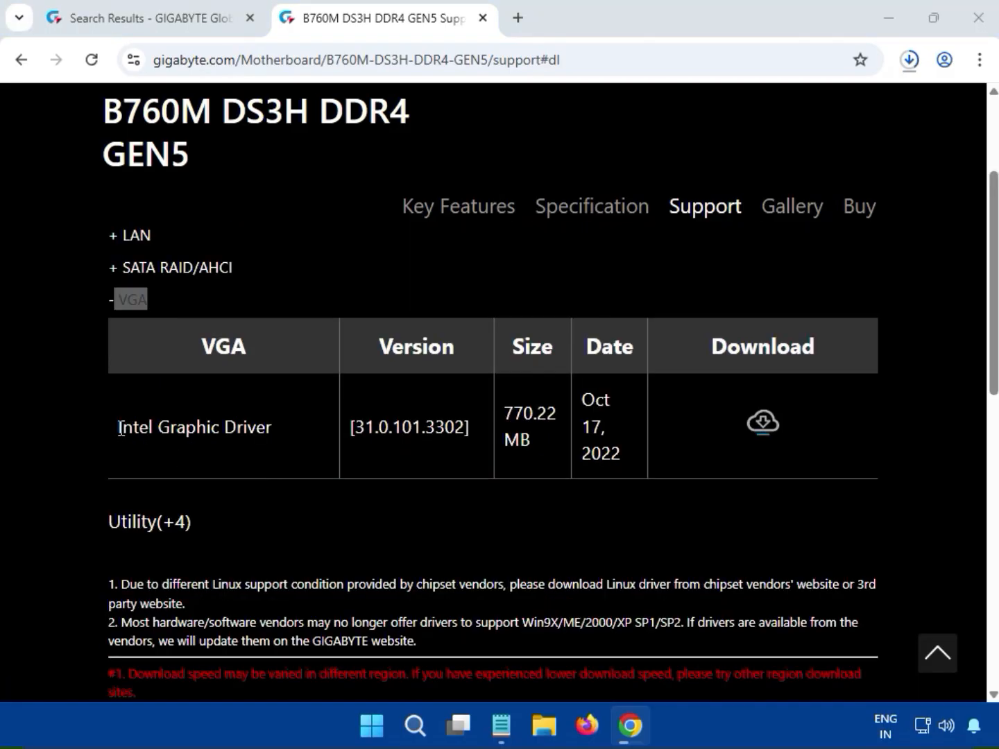
Download the Intel Graphic Driver, version 31.0.101.3302, from the VGA drivers and check its download progress
left_click_drag(117, 427, 261, 428)
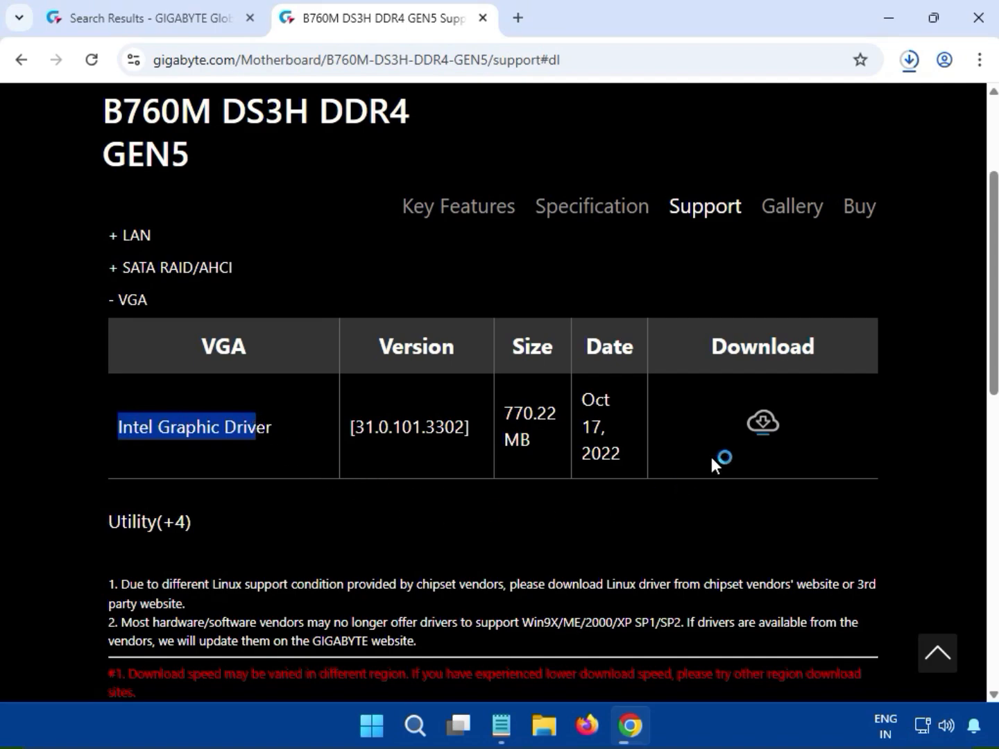
left_click(764, 425)
left_click(775, 421)
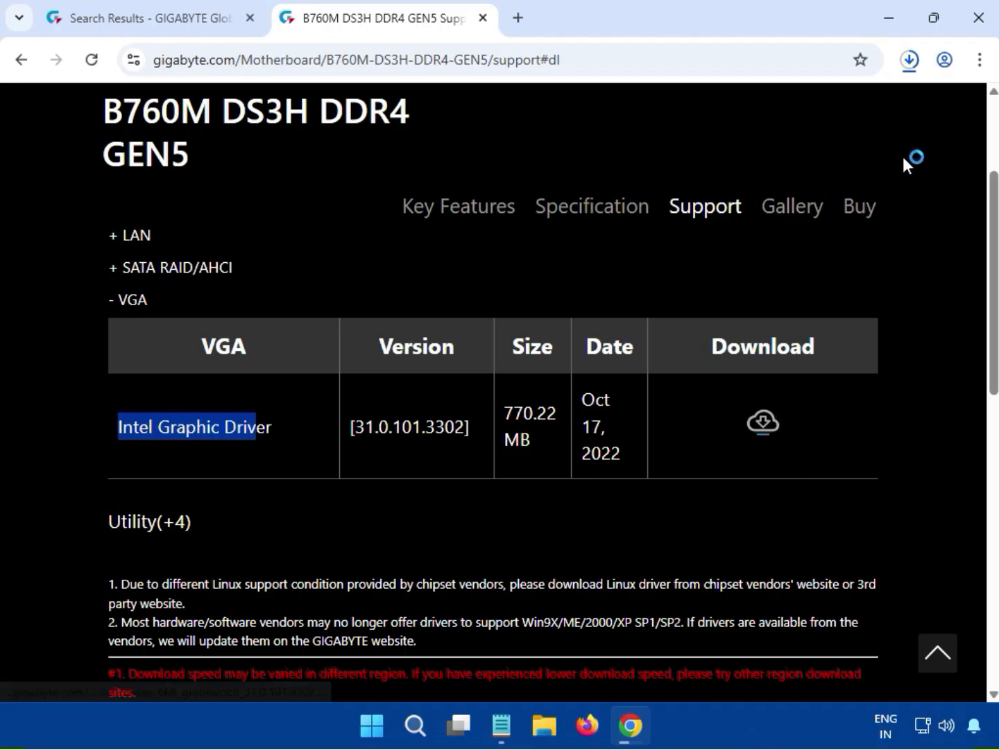
left_click(908, 68)
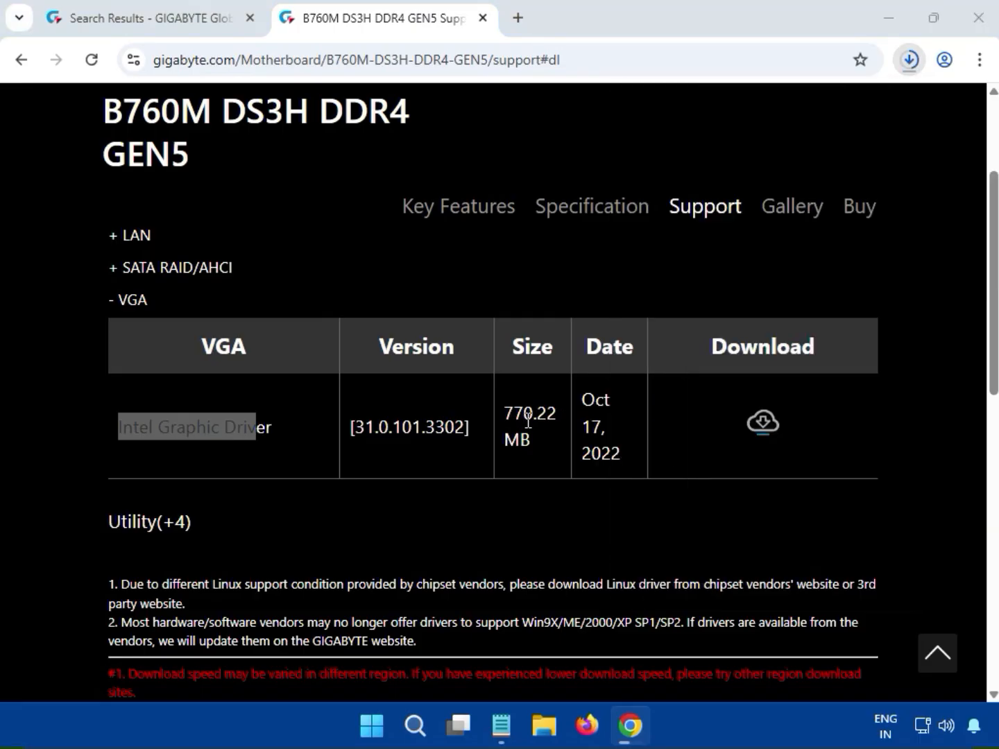
Run the graphics driver installer from the downloaded mb_driver_666_graphicdch_31.0.101.3302 (1).zip and allow it to make changes
left_click(902, 66)
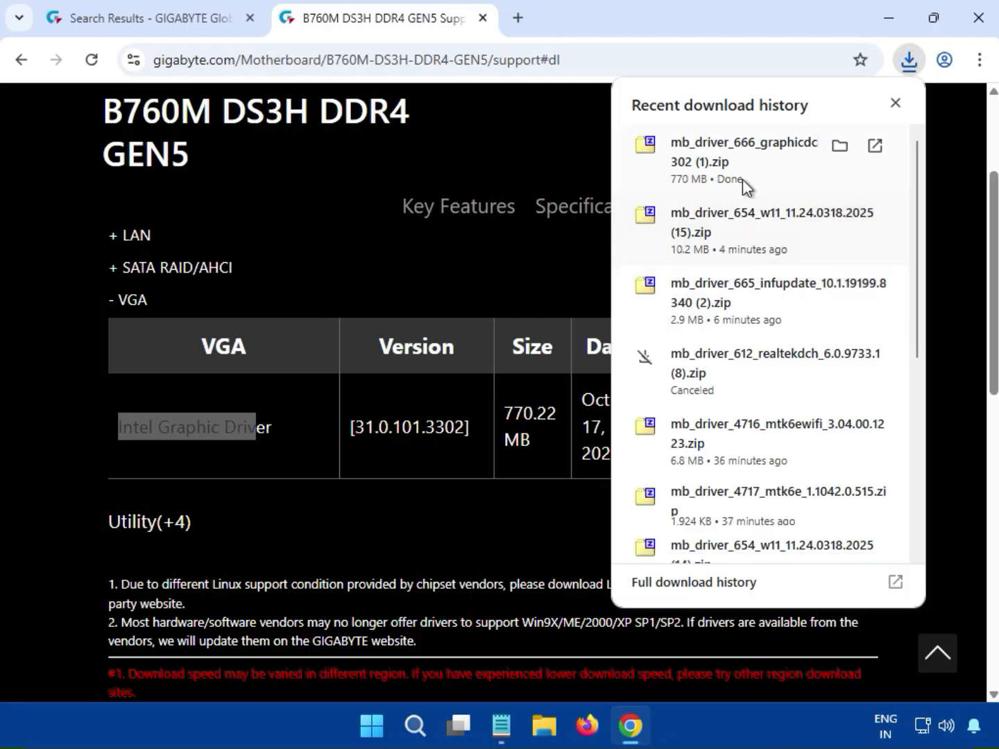
left_click(753, 170)
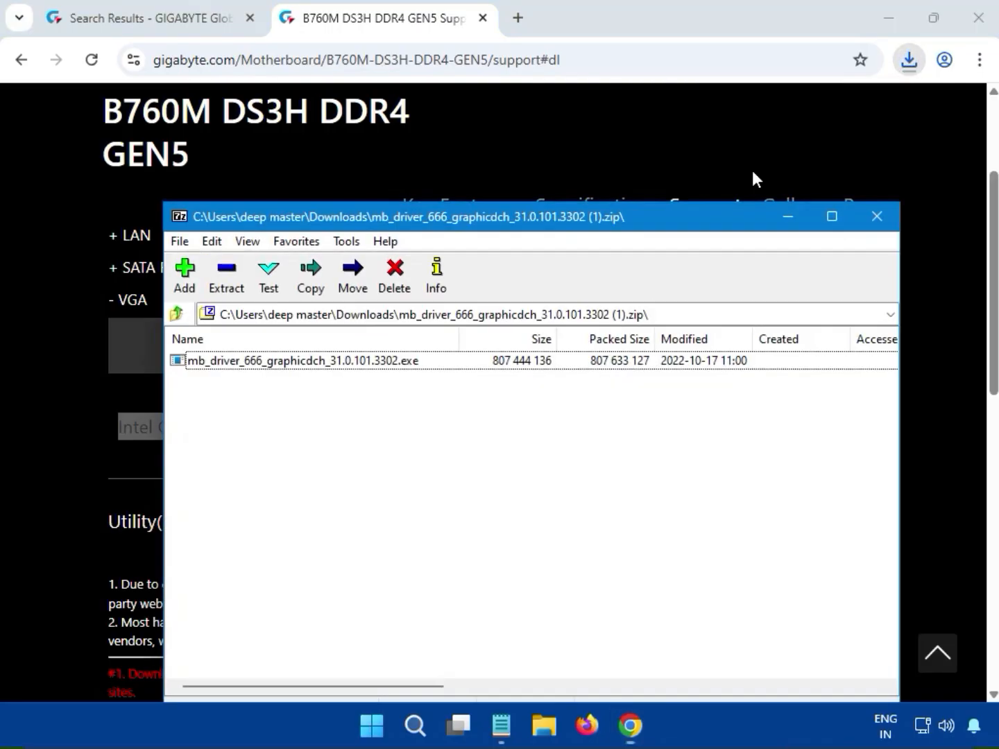
double_click(382, 364)
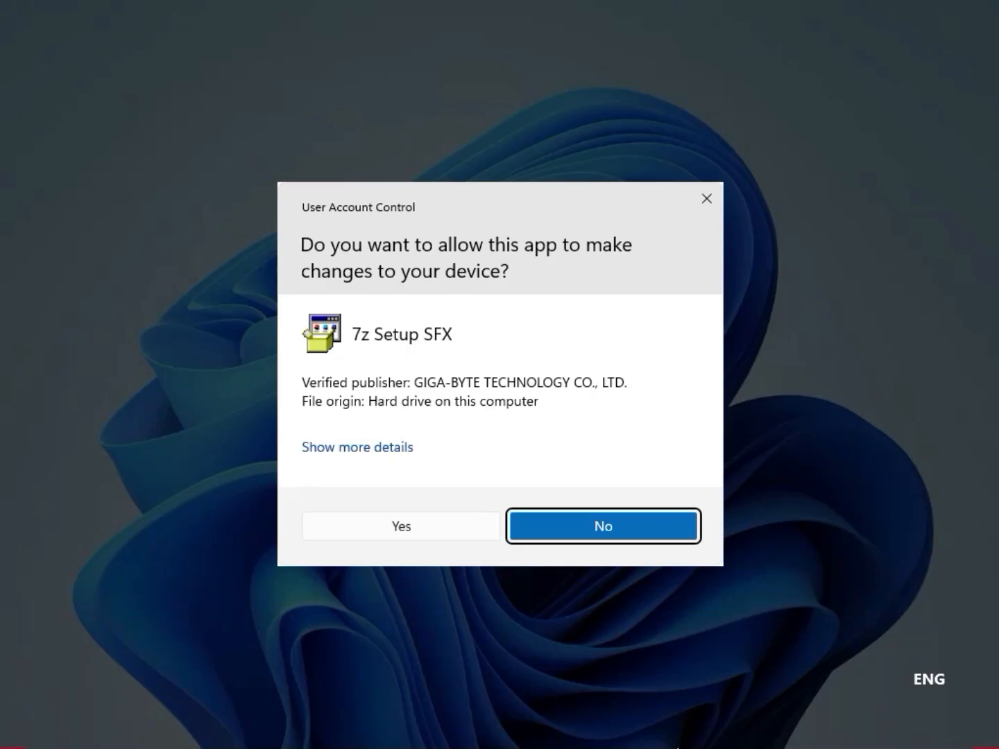
left_click(419, 521)
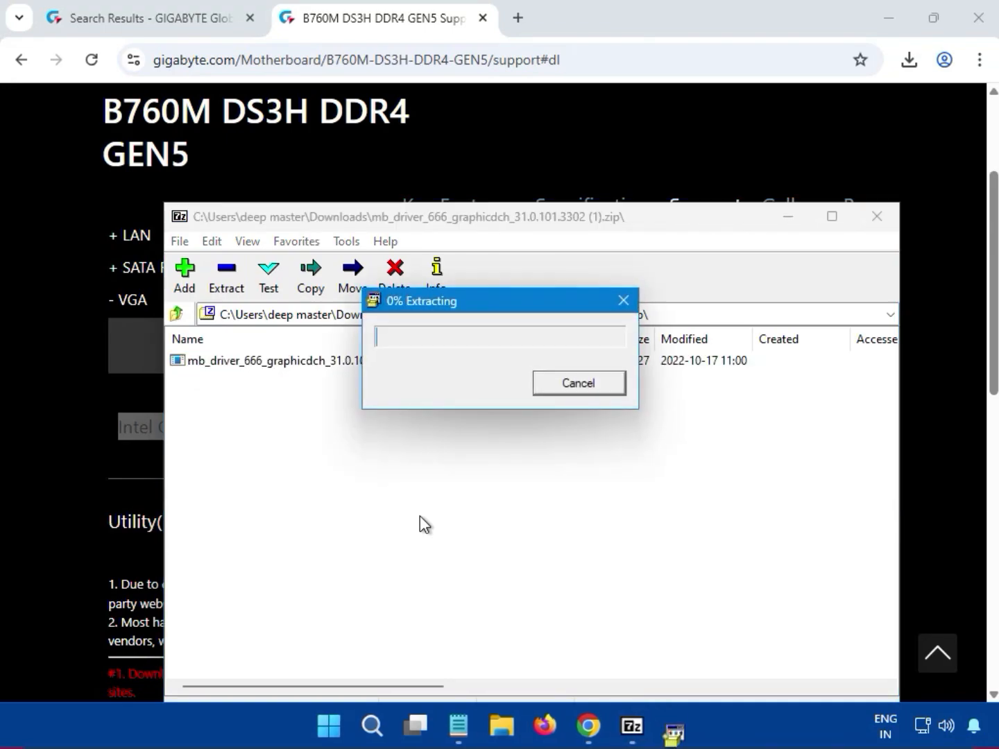